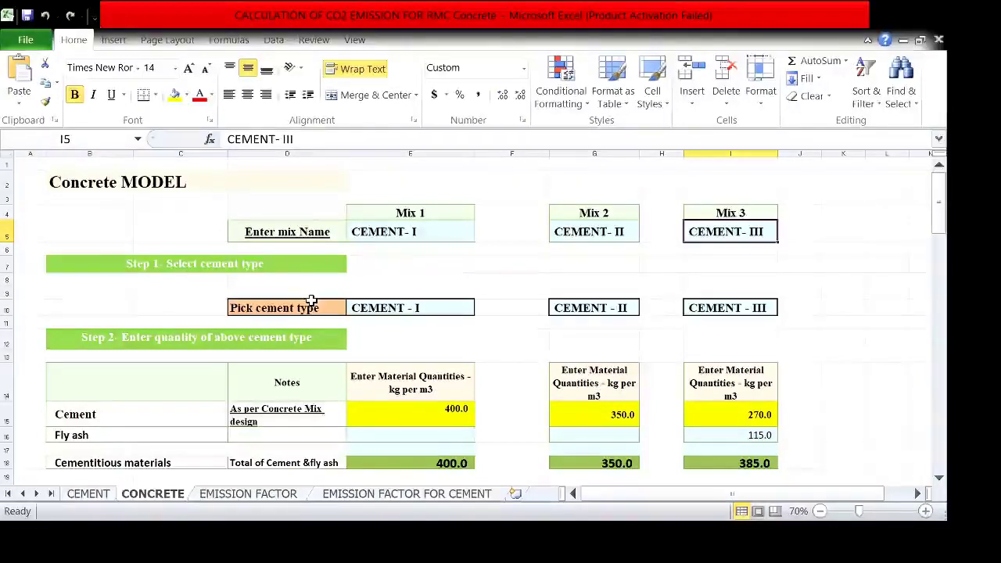
Step: Review the Mix 1, Mix 2 and Mix 3 headings and the mix name entered under each
click(376, 213)
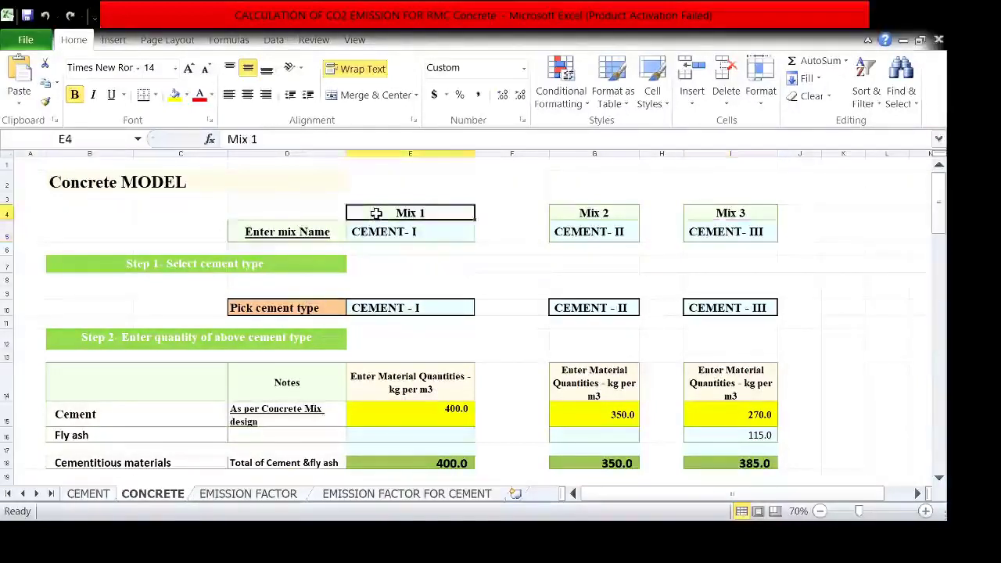
click(564, 213)
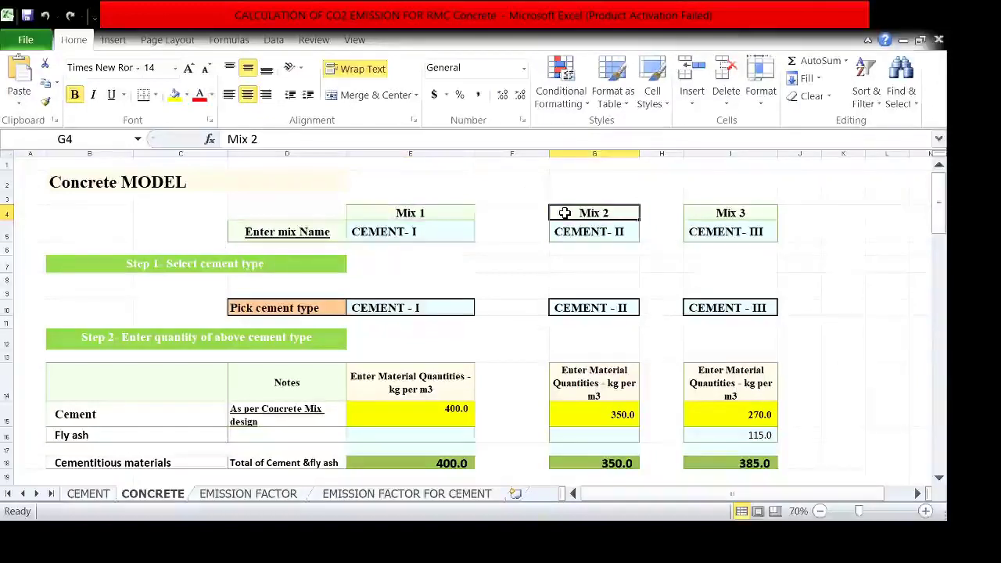
click(696, 213)
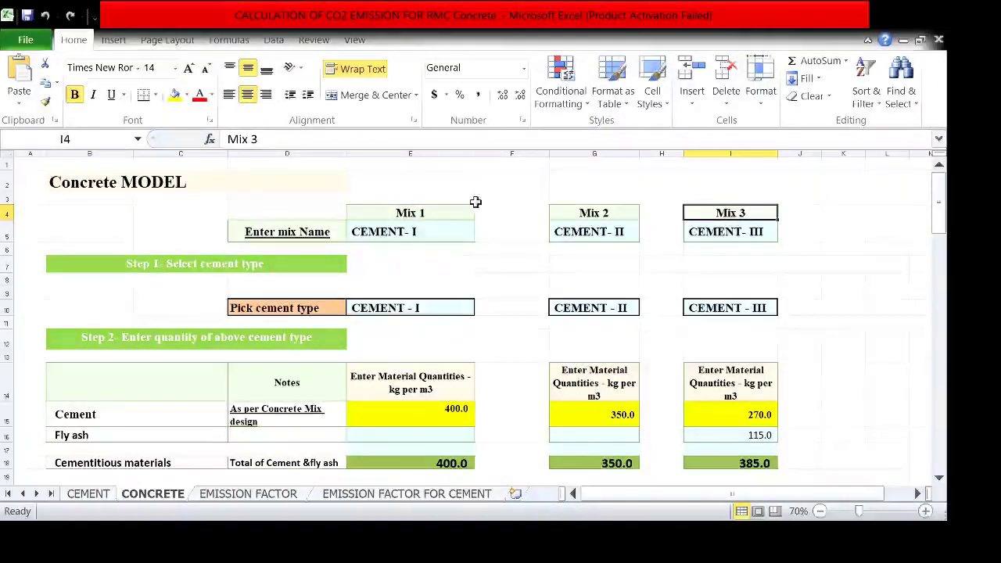
click(441, 230)
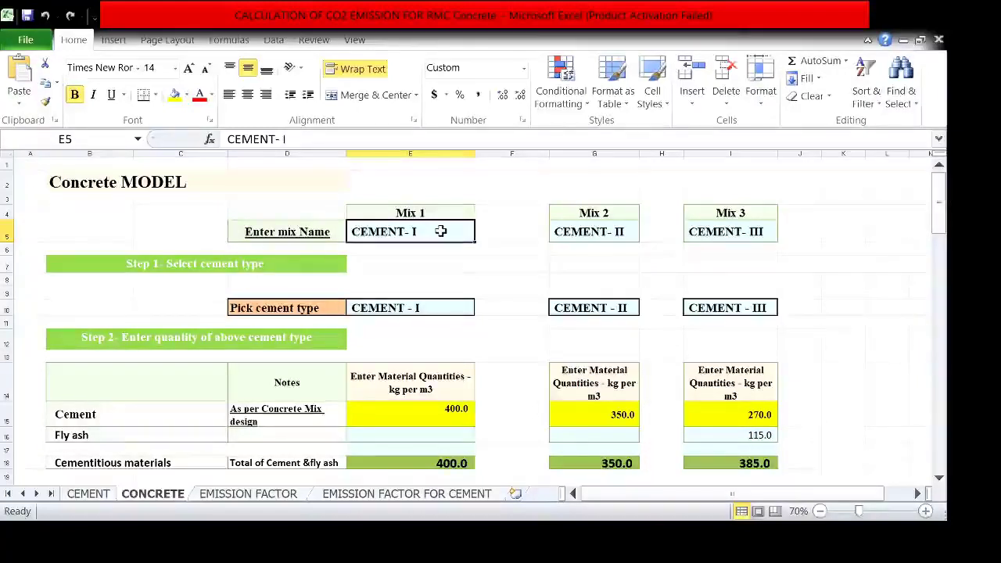
click(558, 236)
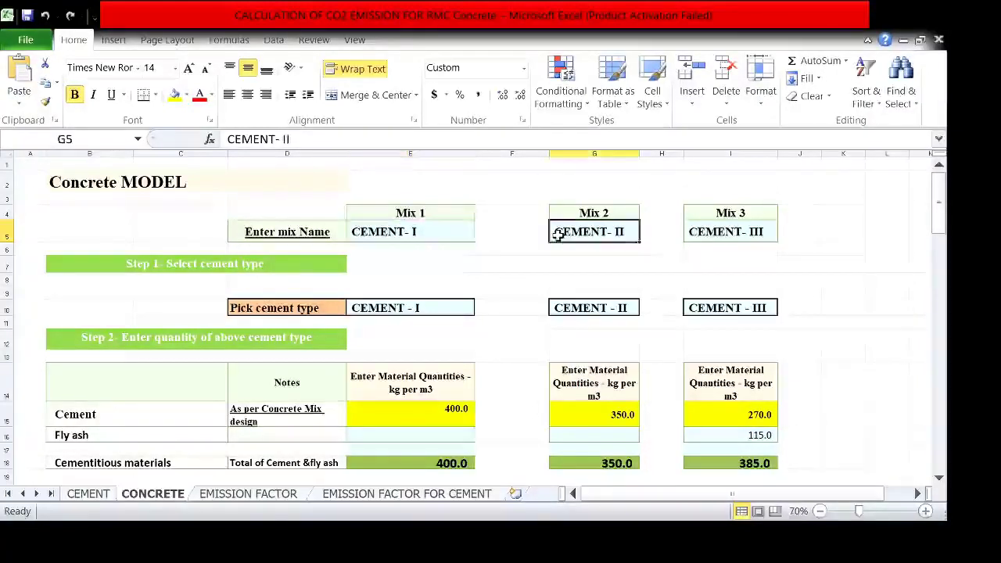
click(735, 228)
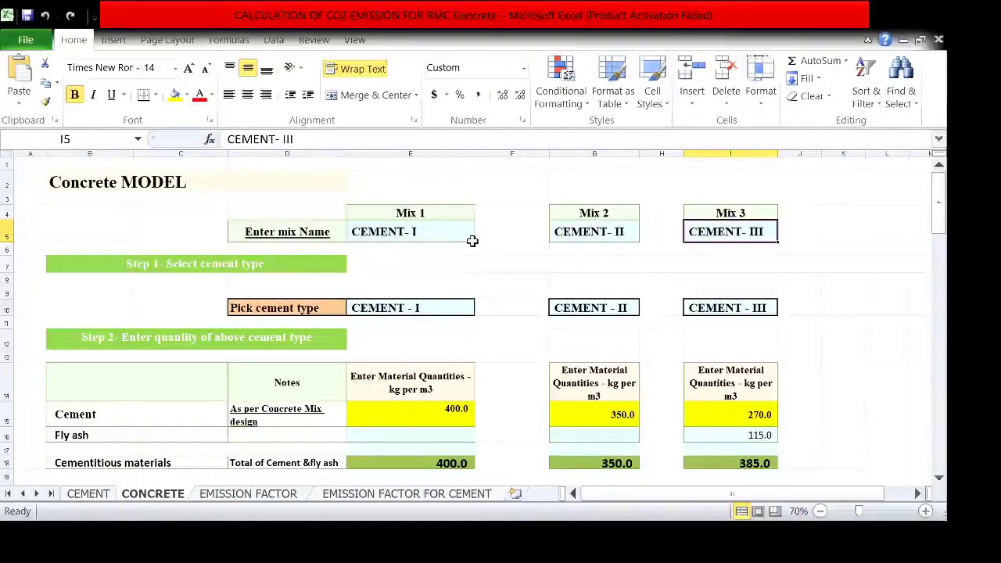
Step: Examine the three cement types and their notes on the EMISSION FACTOR FOR CEMENT sheet, and return to the CONCRETE sheet
click(360, 493)
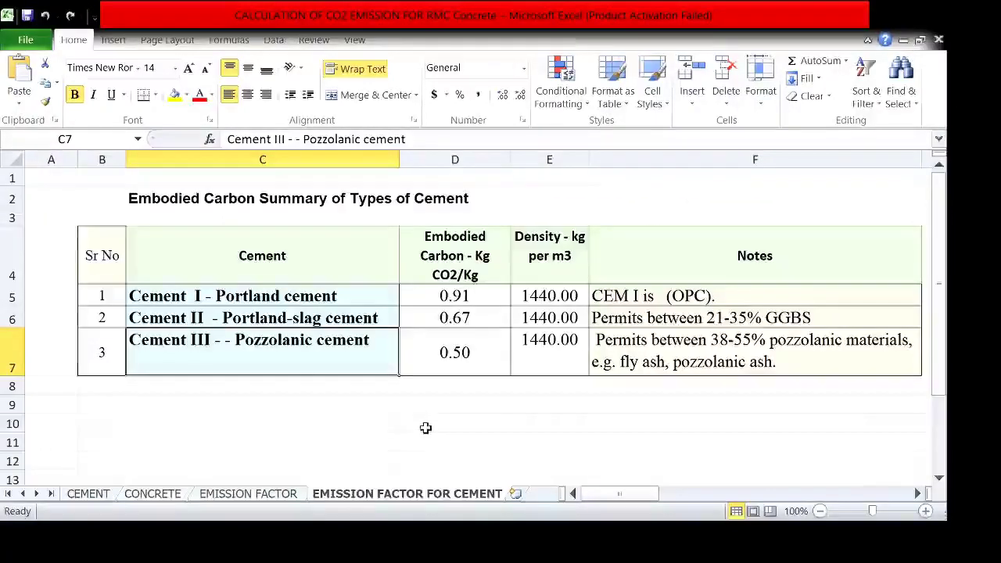
click(634, 296)
click(336, 296)
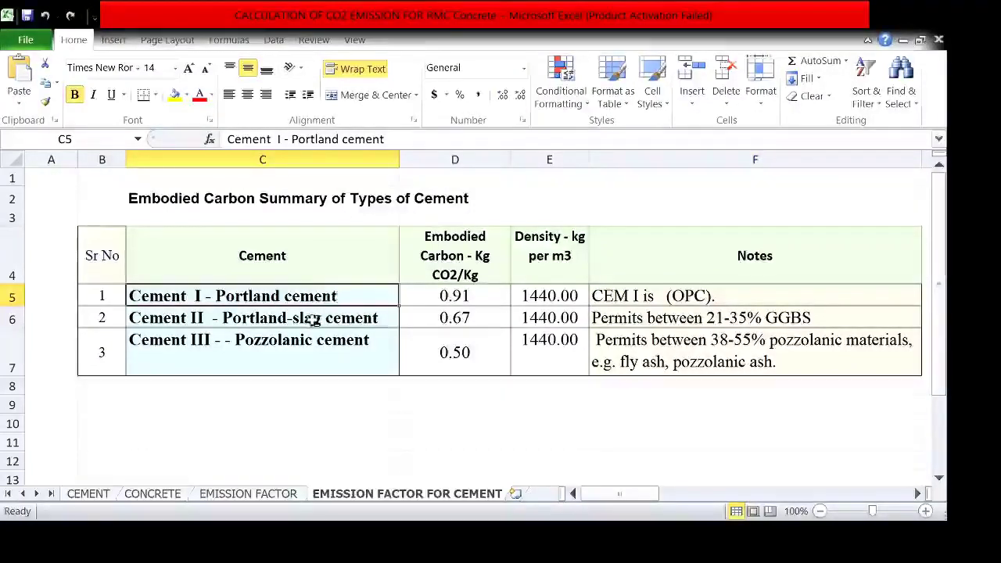
click(313, 321)
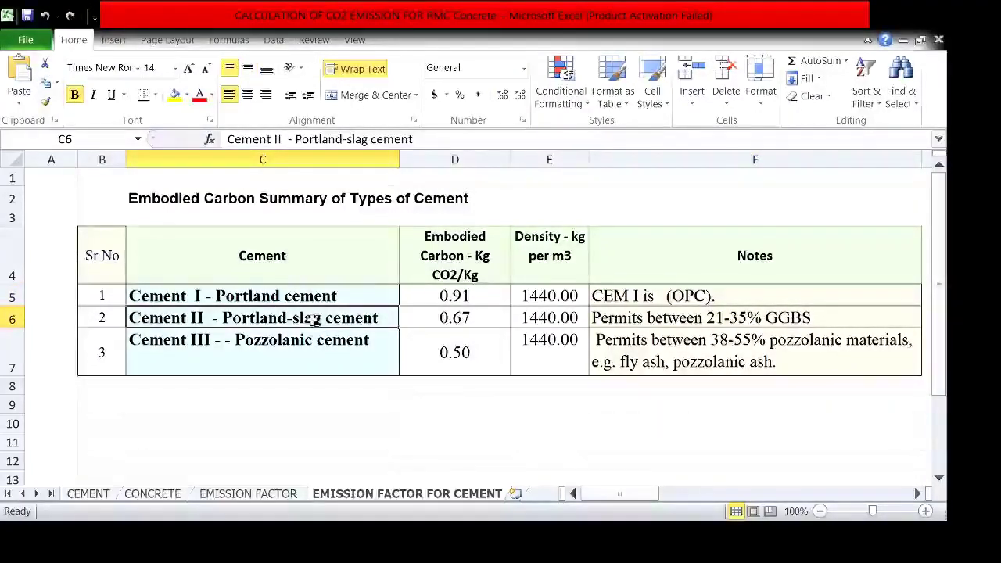
click(654, 321)
click(378, 363)
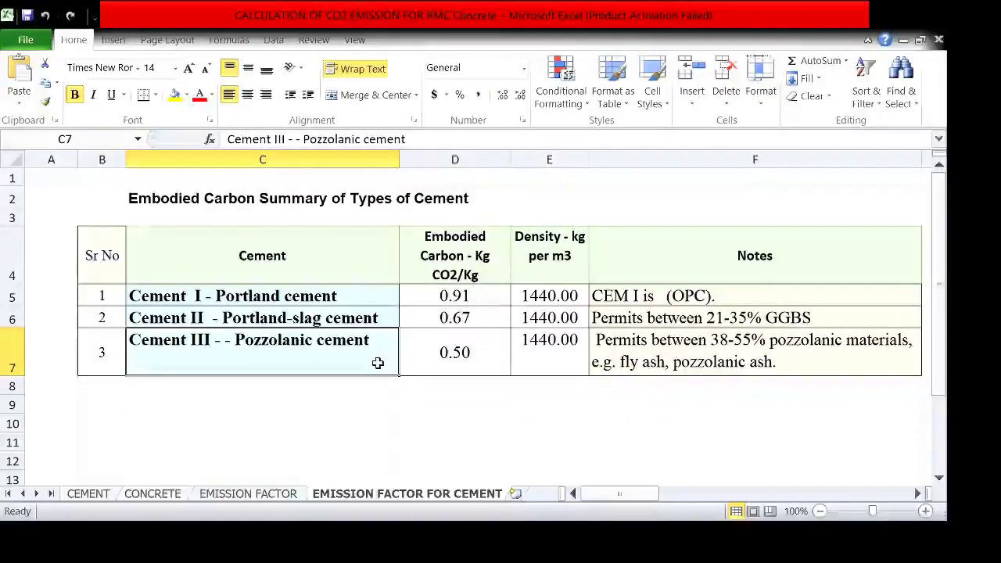
click(178, 495)
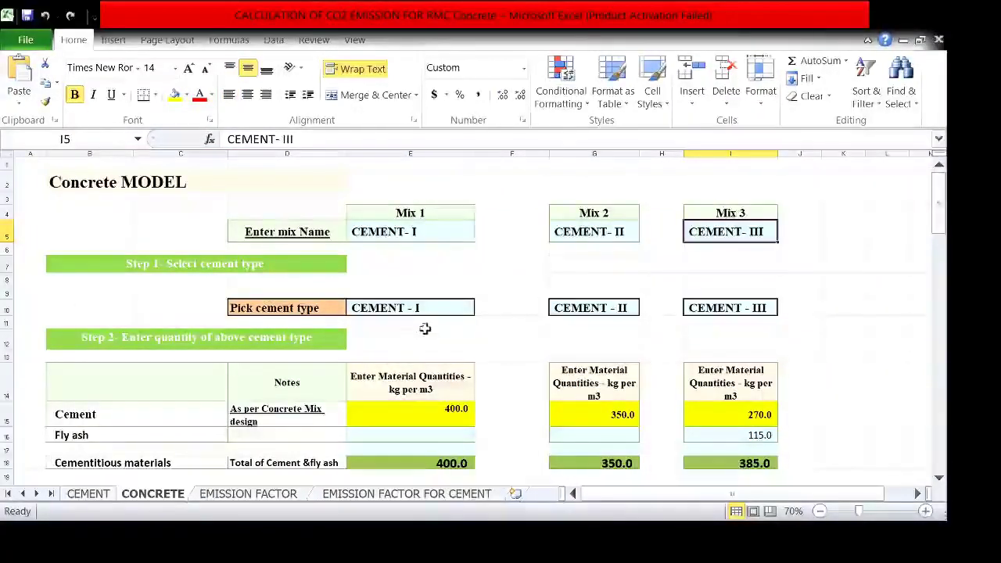
Step: Try CEMENT- II as the cement type for Mix 1, and undo the choice
click(458, 305)
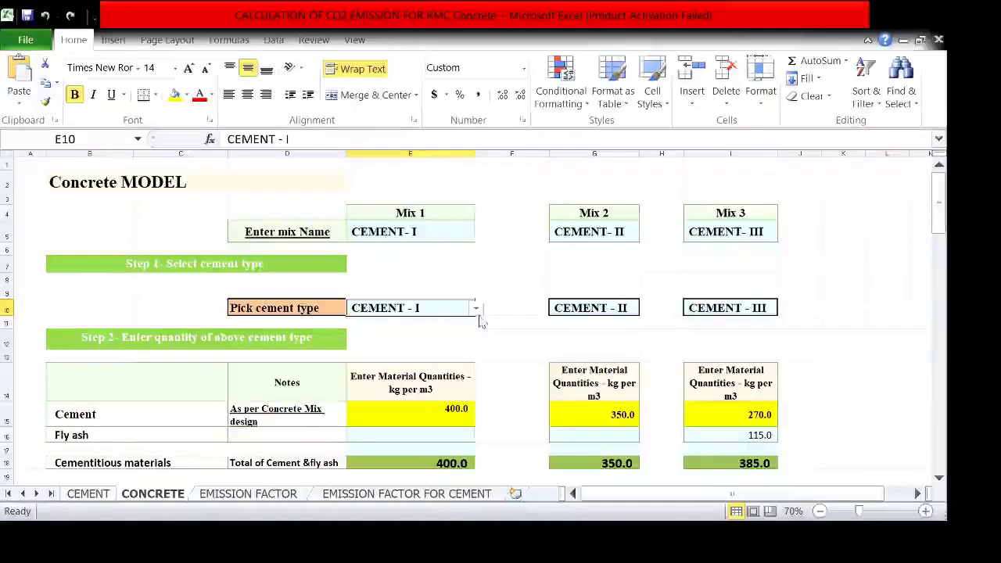
click(476, 308)
click(465, 325)
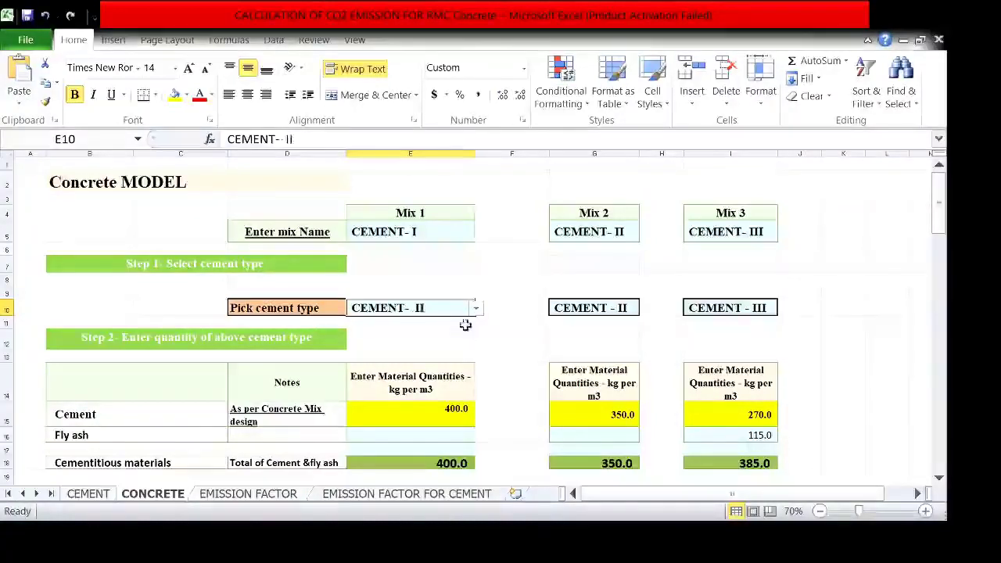
key(ctrl+z)
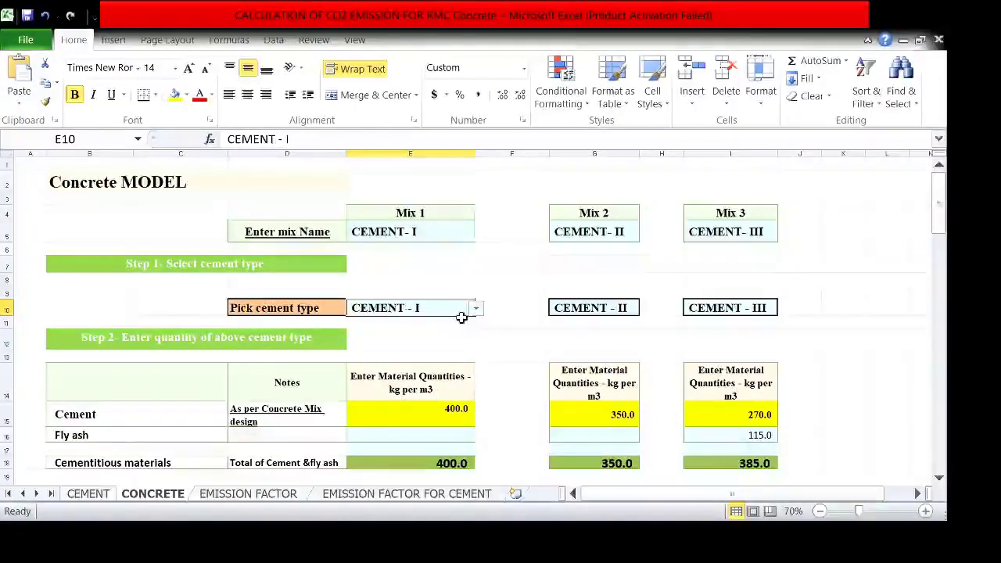
Step: Check the cement types picked for Mix 2 and Mix 3 and the cement quantities of all three mixes
click(592, 308)
click(727, 308)
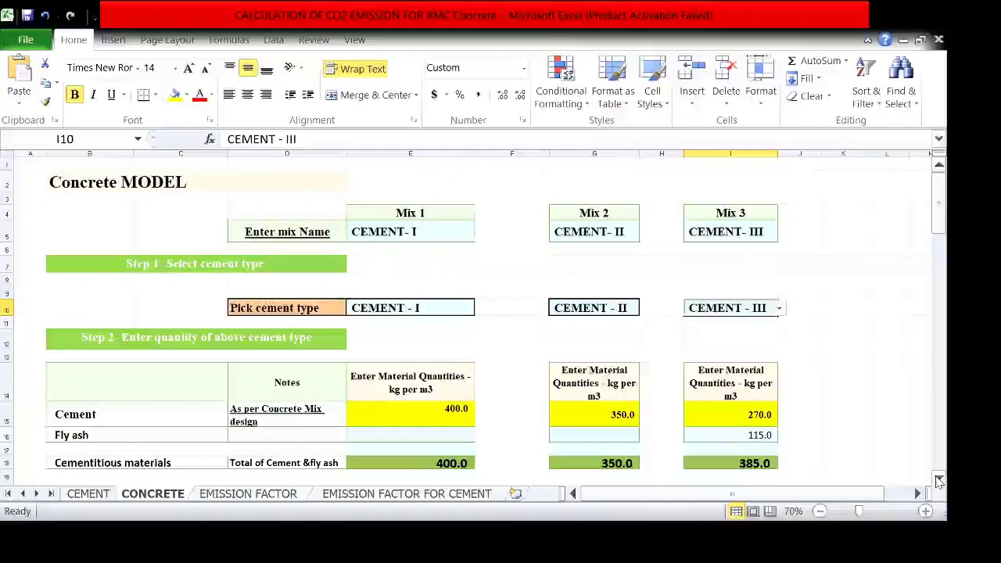
scroll(939, 480, down, 2)
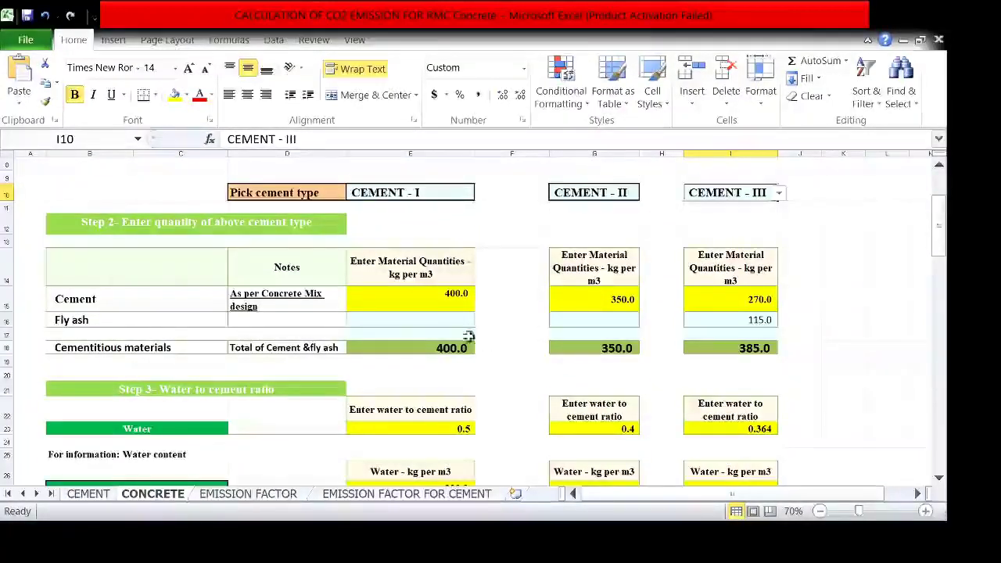
click(433, 301)
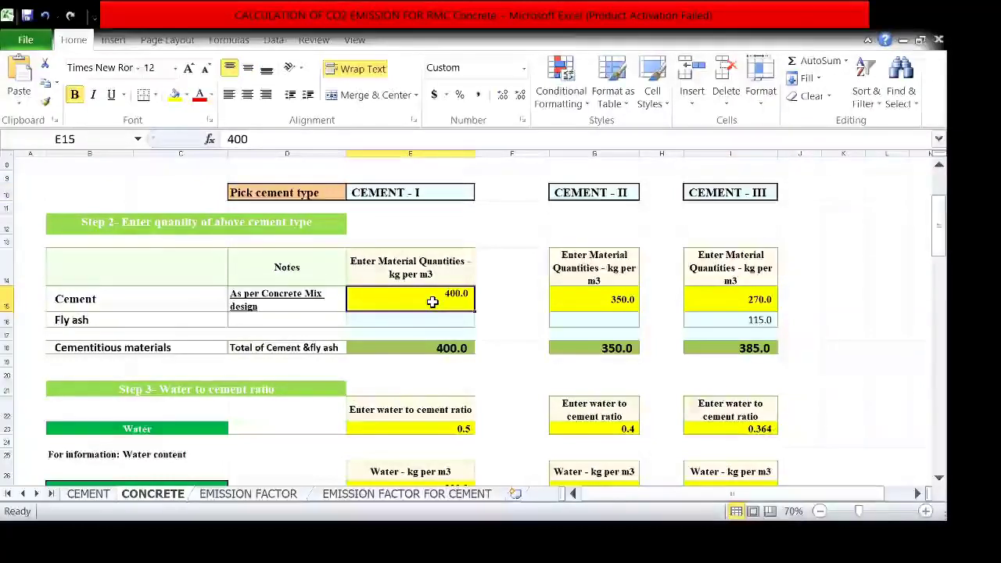
click(599, 296)
click(760, 297)
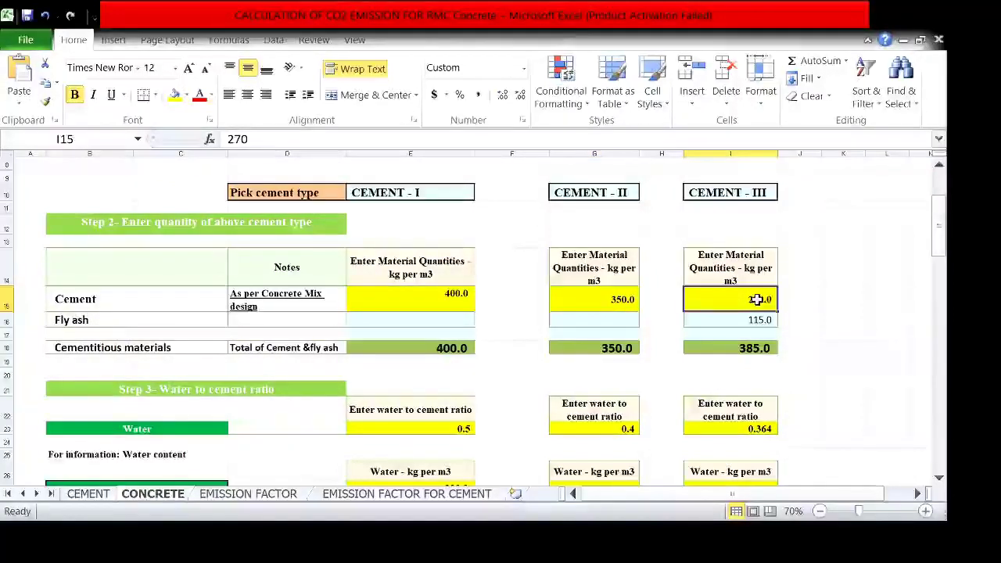
Step: Inspect the fly ash quantity of Mix 3 and the cementitious materials formulas of all three mixes
click(940, 478)
click(939, 479)
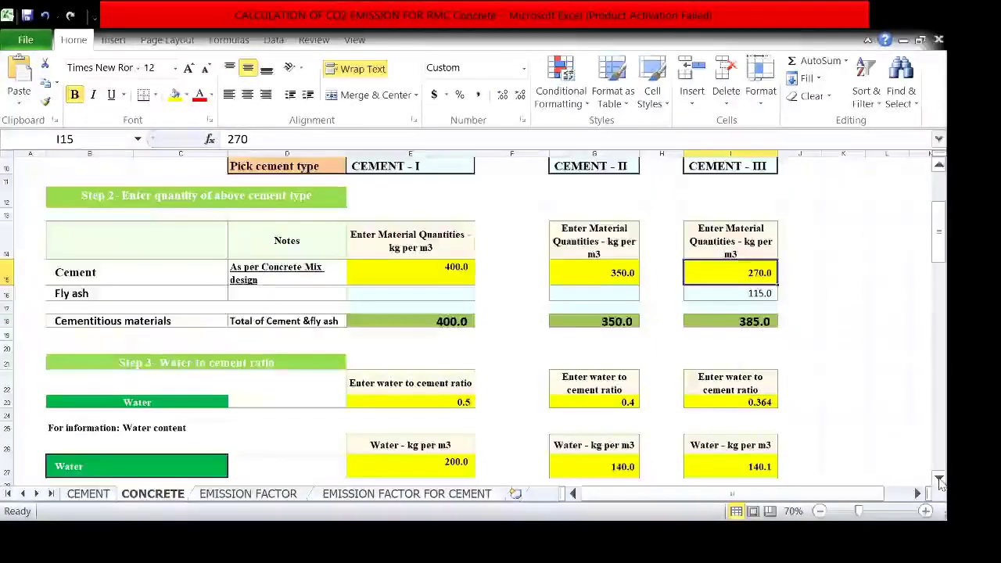
click(939, 478)
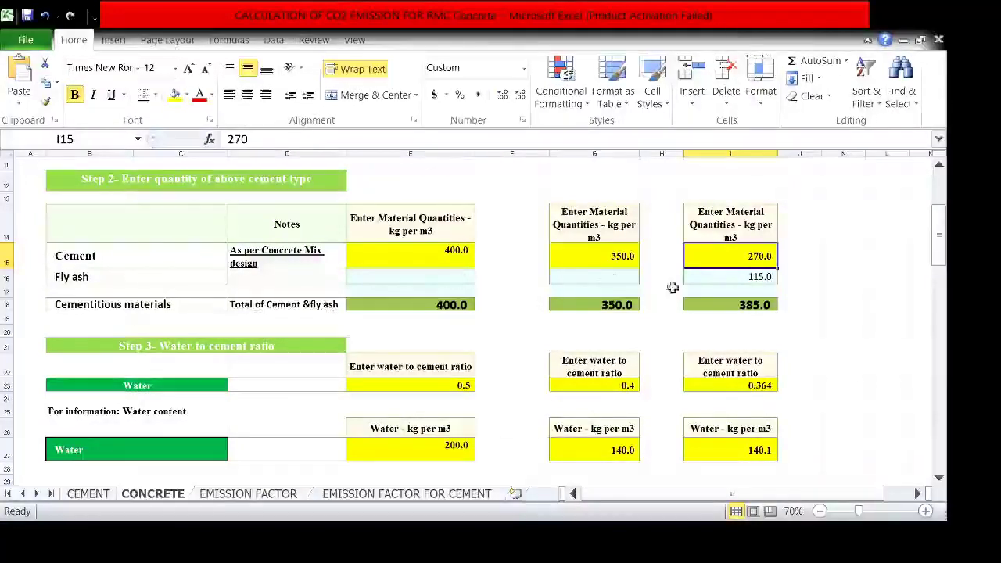
click(749, 276)
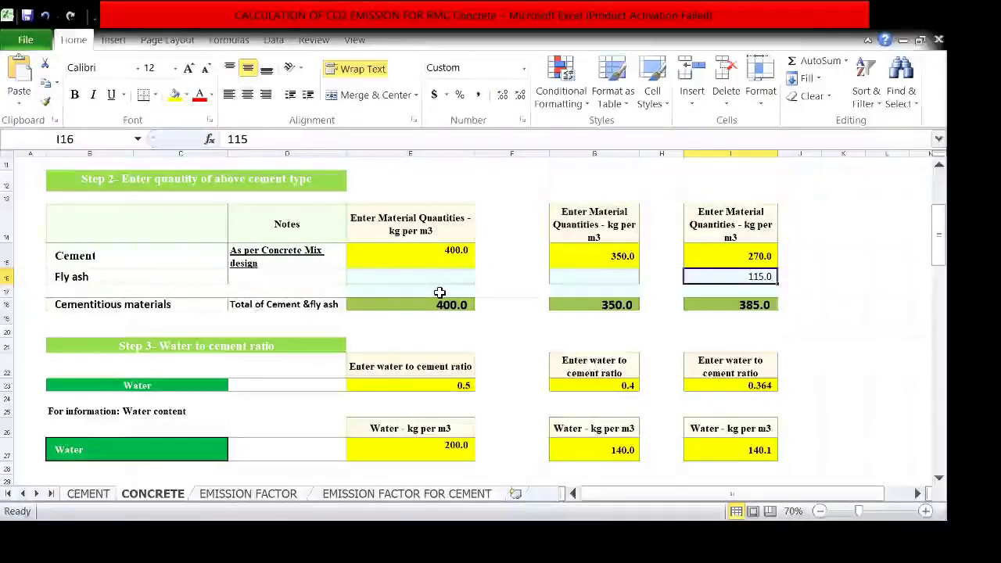
click(401, 305)
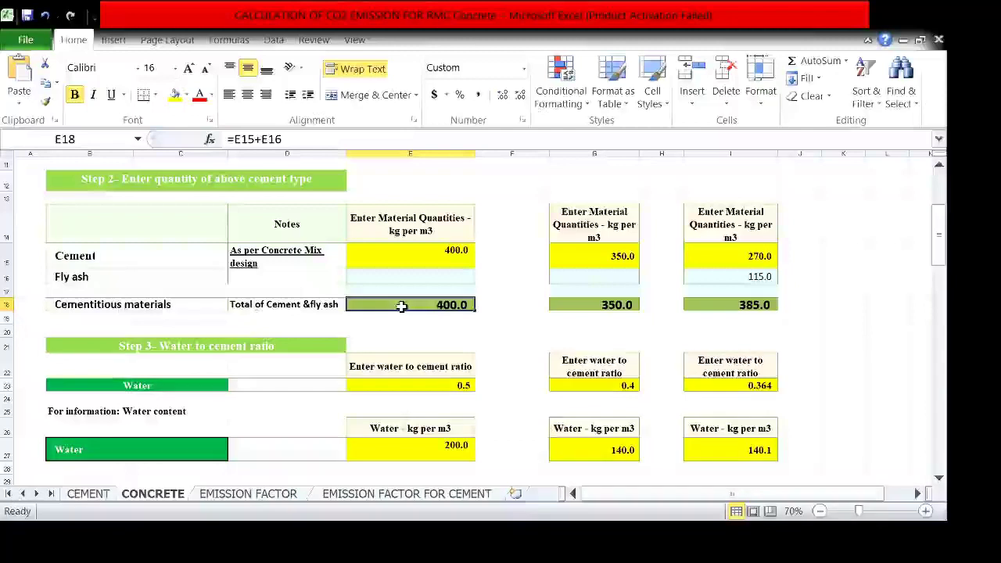
click(585, 306)
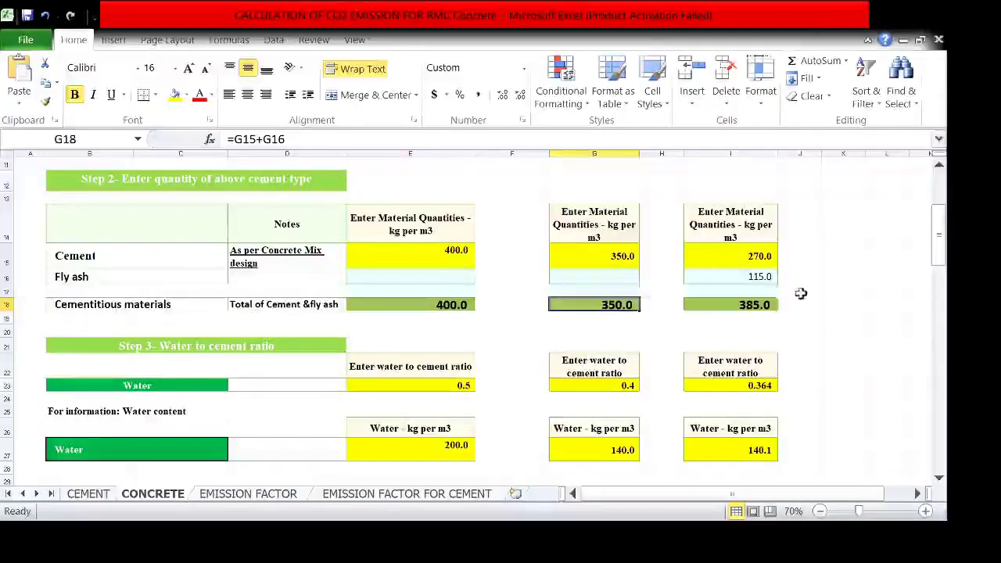
click(760, 303)
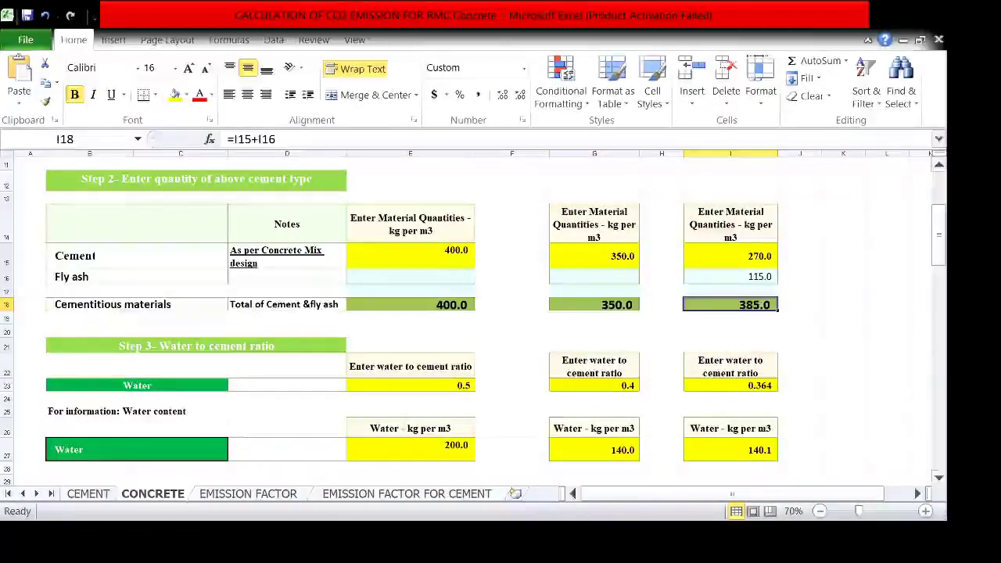
Step: Review the water to cement ratio entered for each of the three mixes in Step 3
click(939, 478)
double_click(939, 478)
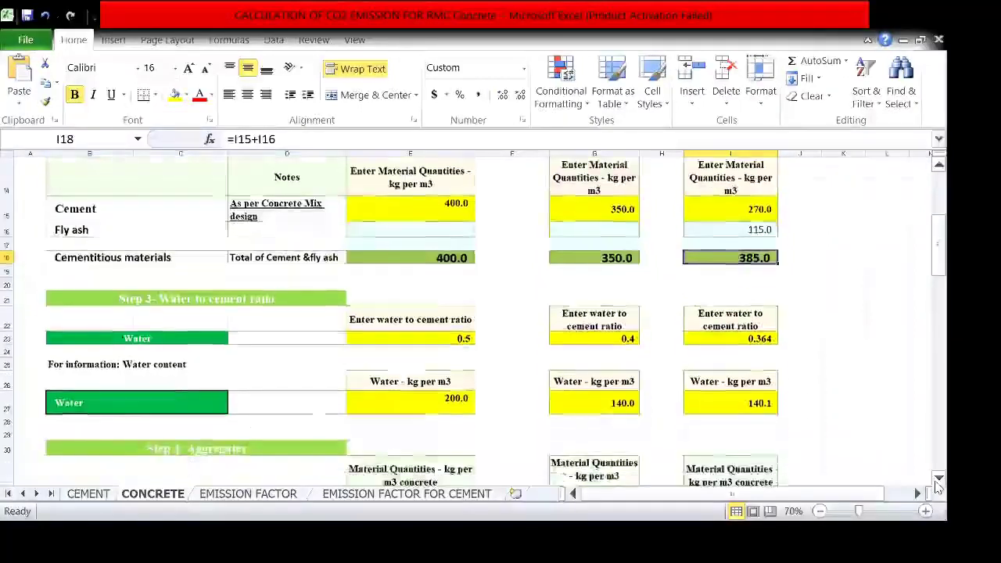
click(444, 339)
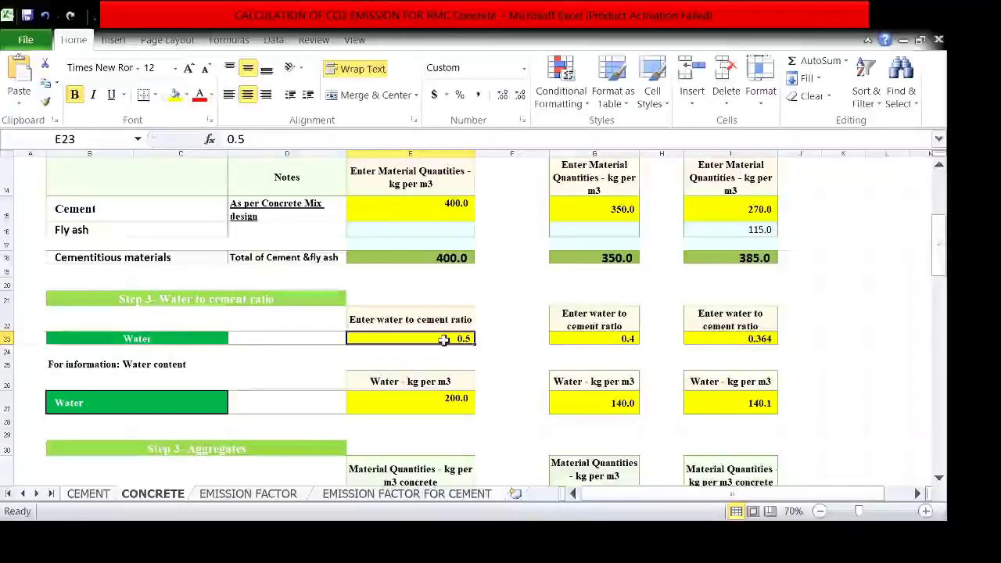
click(588, 341)
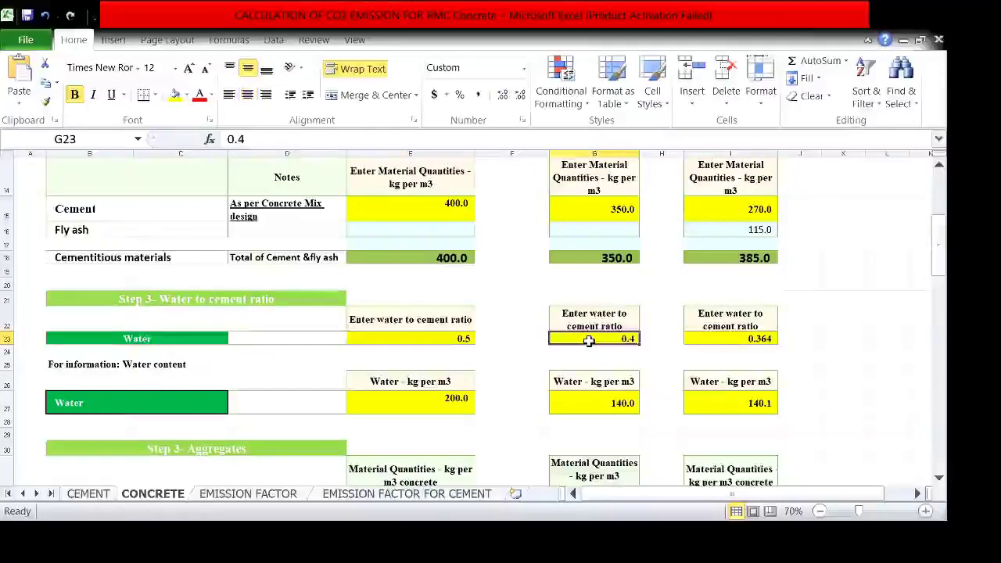
click(706, 346)
click(708, 333)
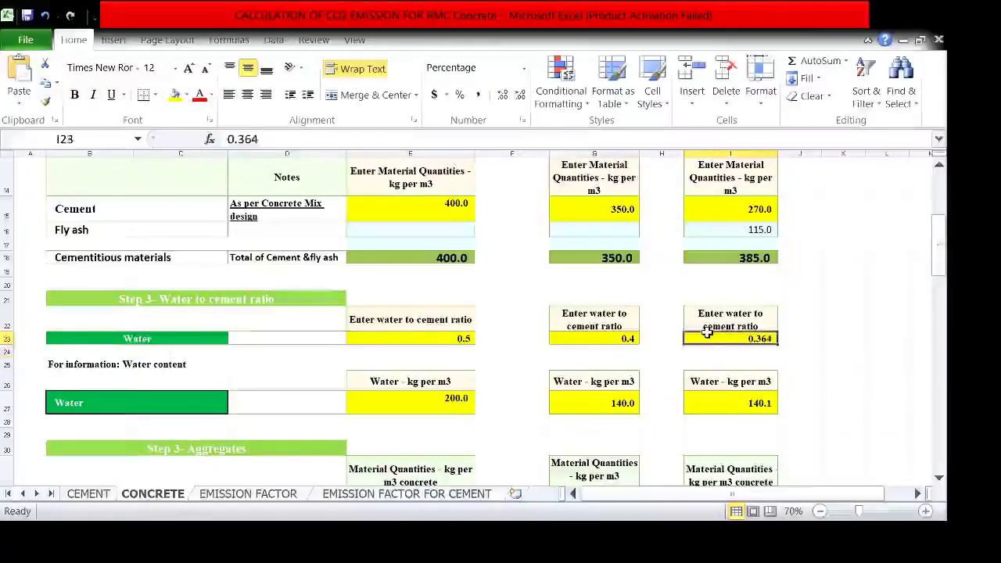
Step: Inspect the water content formulas of the three mixes, along with the Mix 1 ratio and cementitious total
click(442, 400)
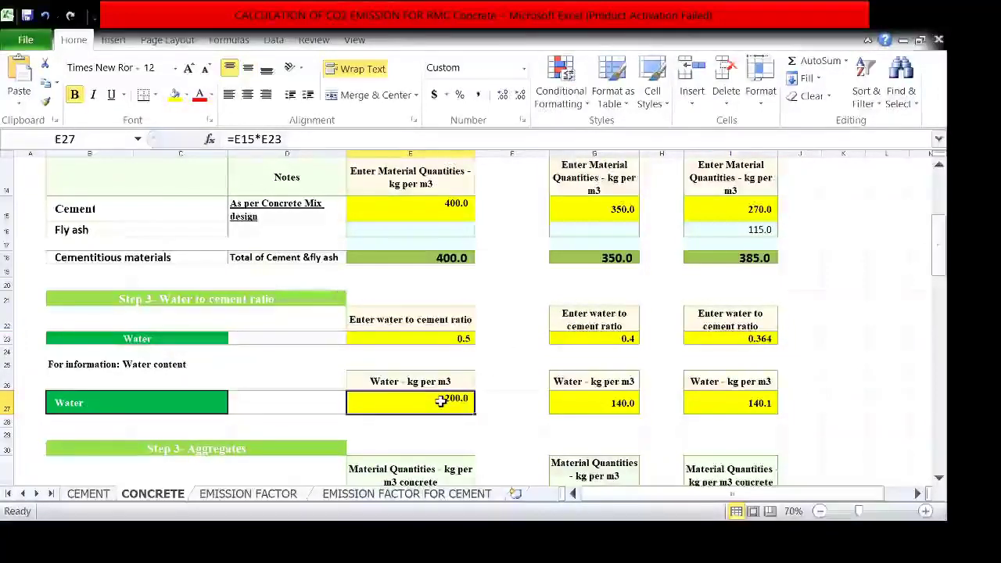
click(448, 338)
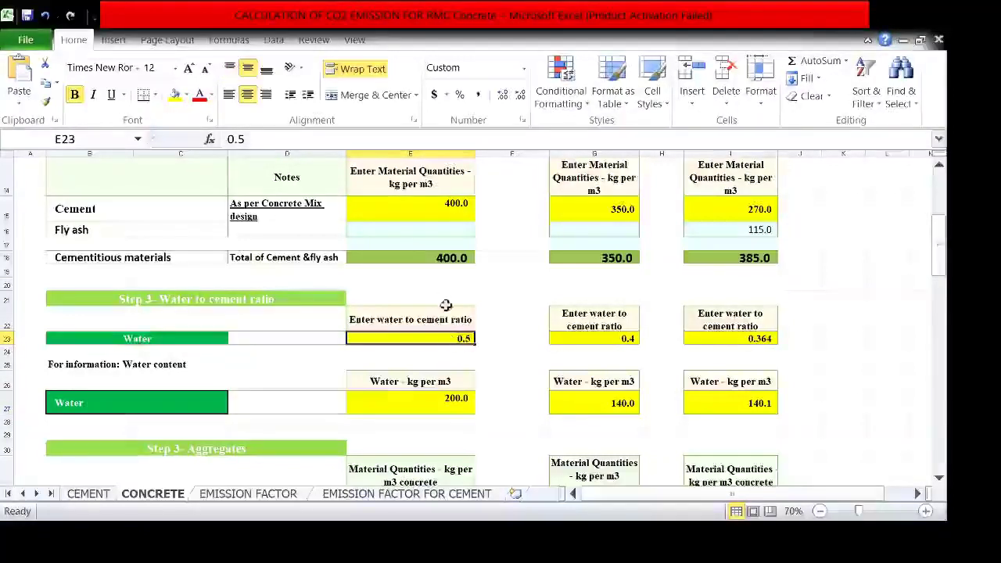
click(450, 261)
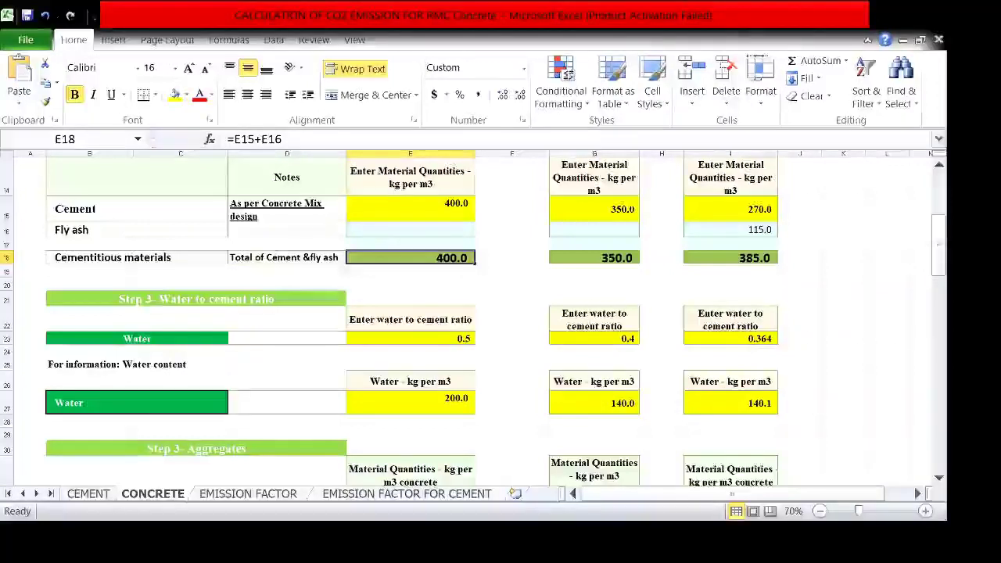
scroll(669, 327, down, 2)
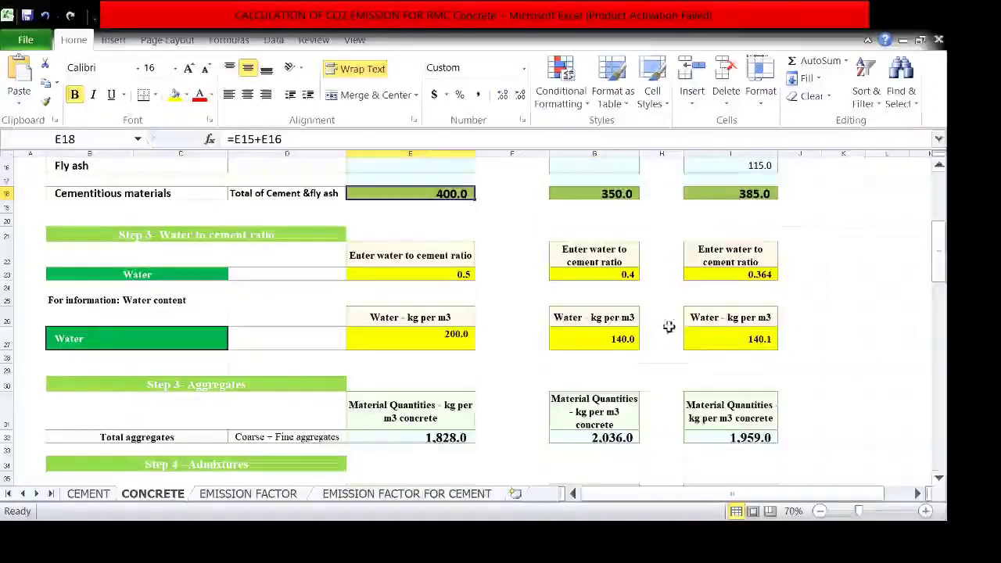
click(624, 339)
click(753, 339)
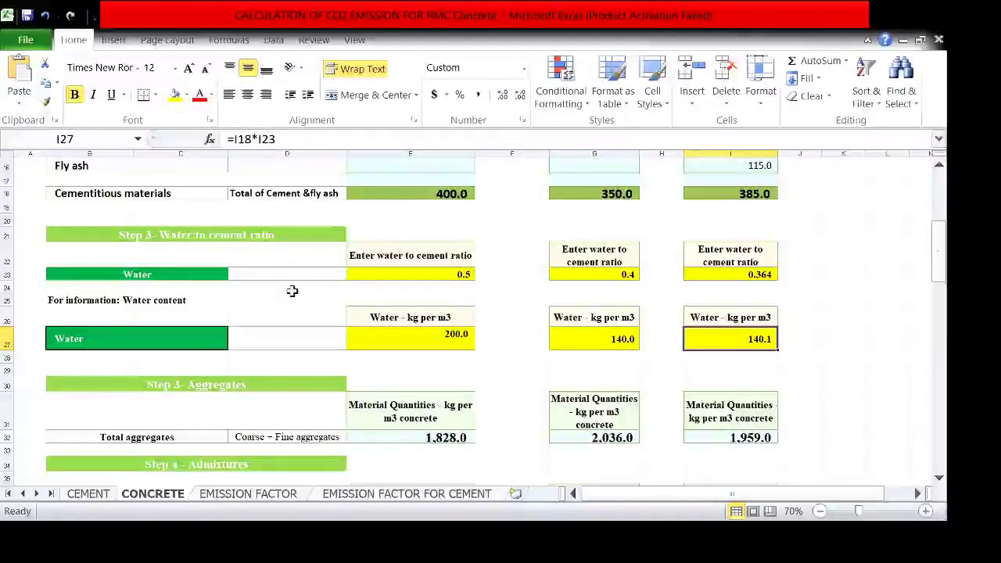
Step: Review the Aggregates section and the total coarse and fine aggregate quantity entered for each of the three mixes
click(239, 384)
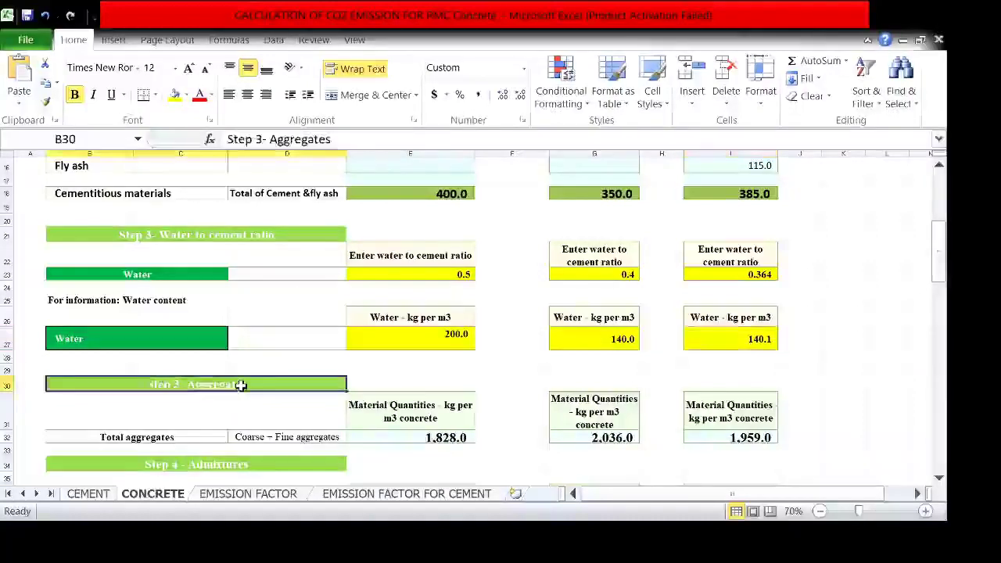
click(248, 437)
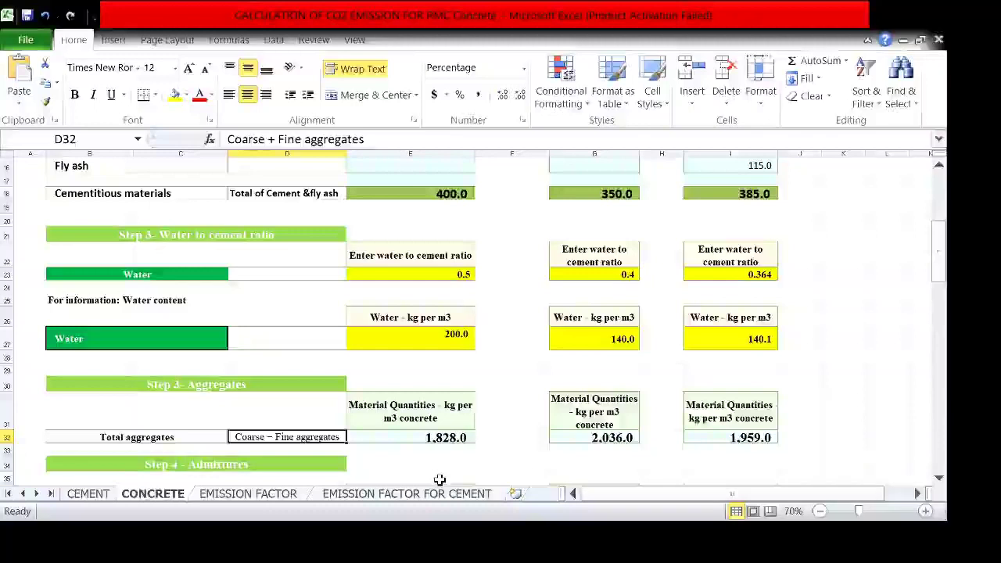
click(401, 436)
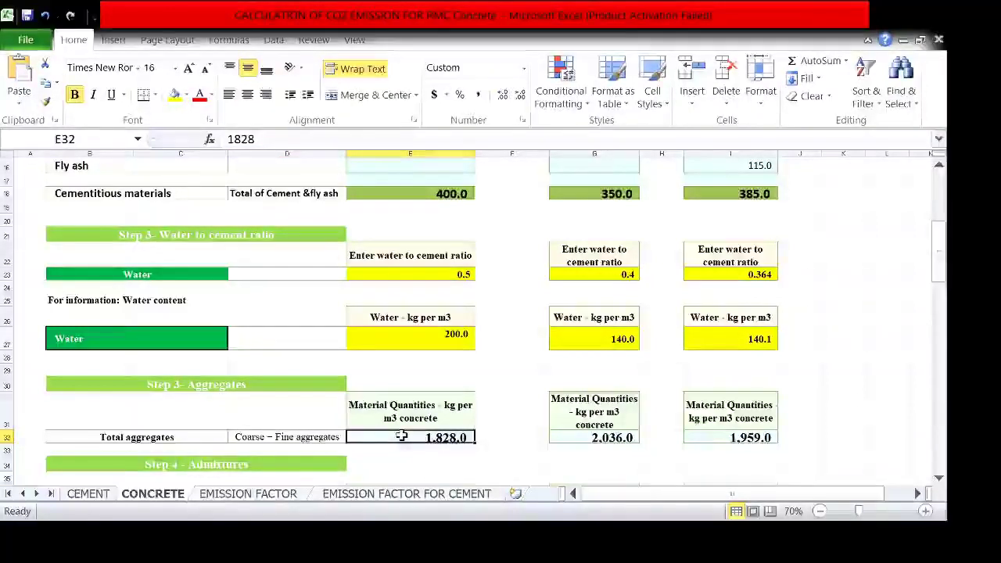
click(615, 436)
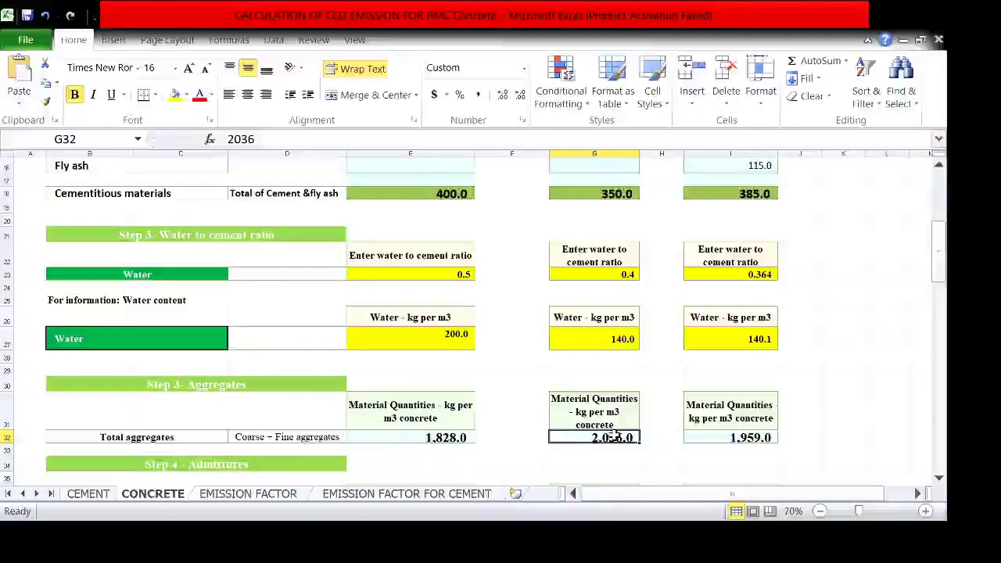
click(718, 436)
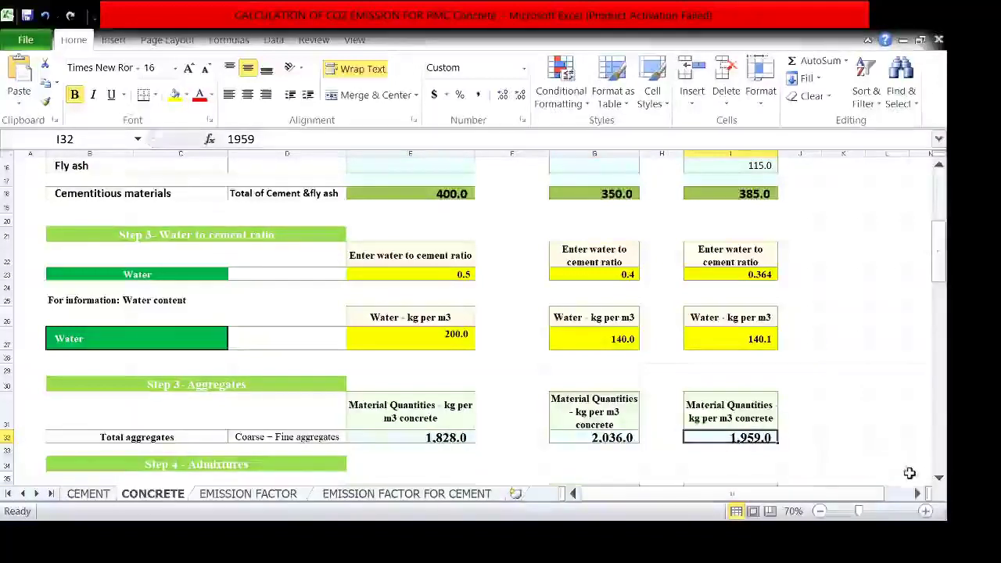
Step: Inspect the chemical admixture entries of Mix 1, Mix 2 and Mix 3 in Step 4
click(940, 478)
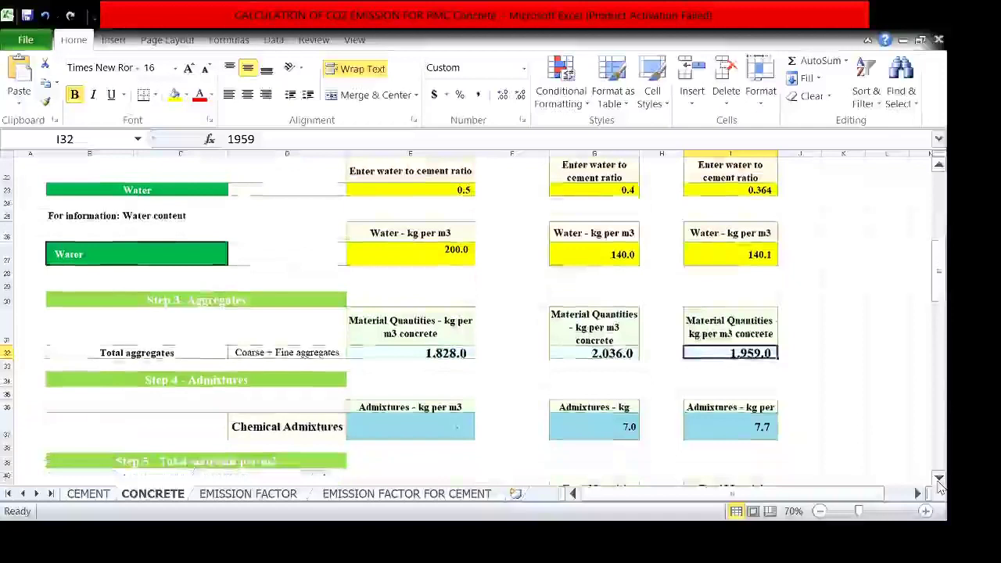
click(939, 478)
click(939, 478)
click(940, 478)
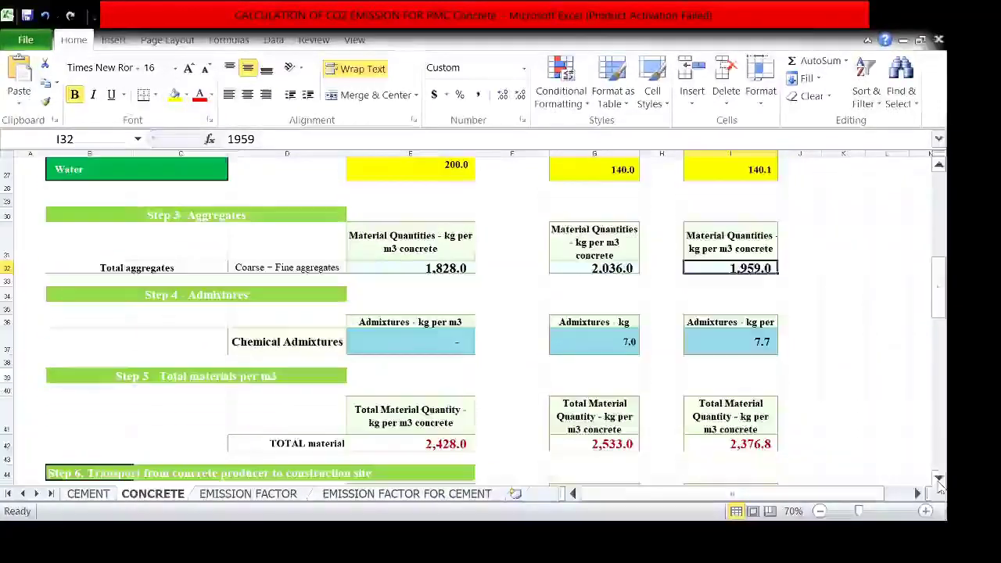
click(376, 352)
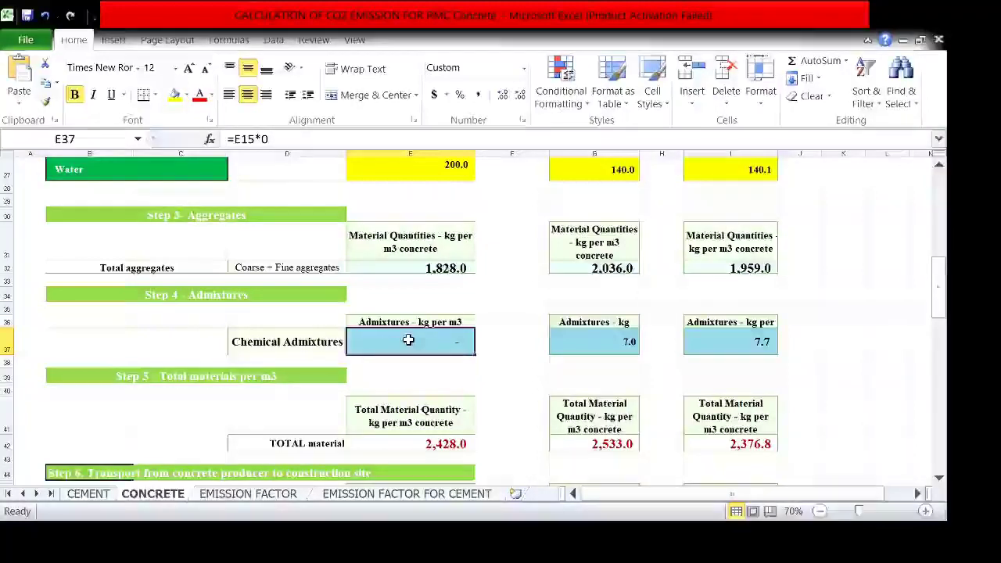
click(596, 337)
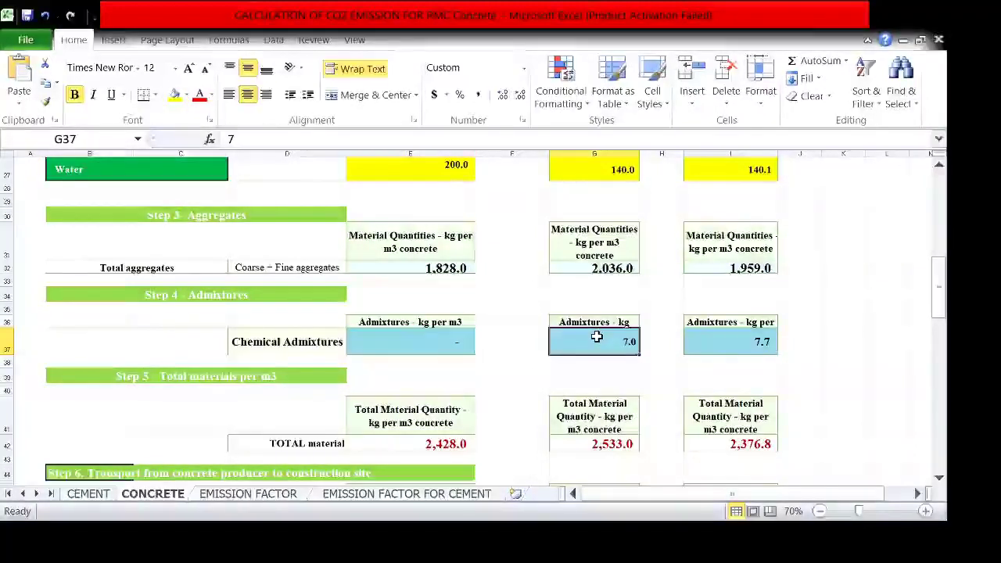
click(702, 347)
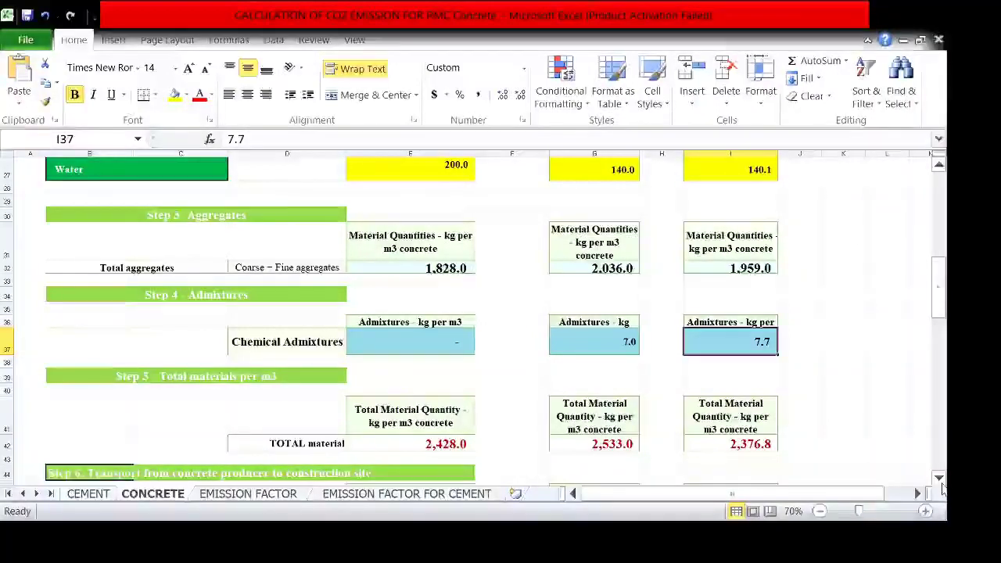
Step: Inspect the total material quantity formulas of the three mixes in Step 5
click(941, 480)
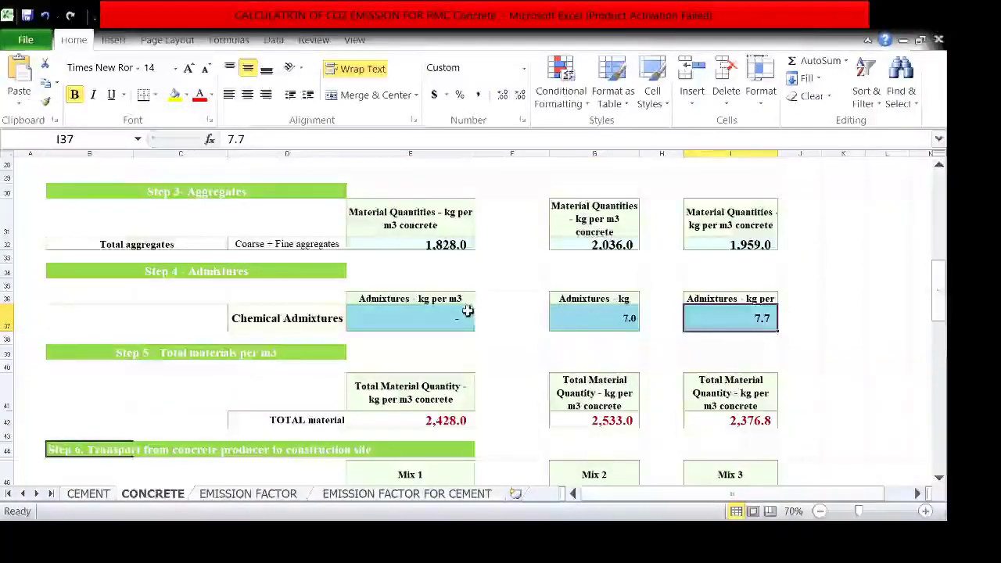
click(400, 420)
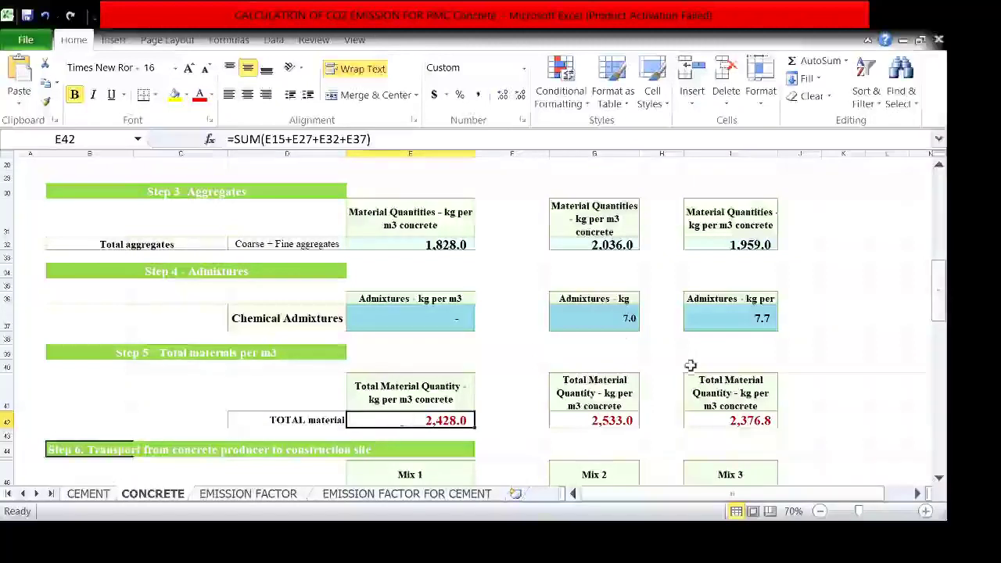
click(586, 421)
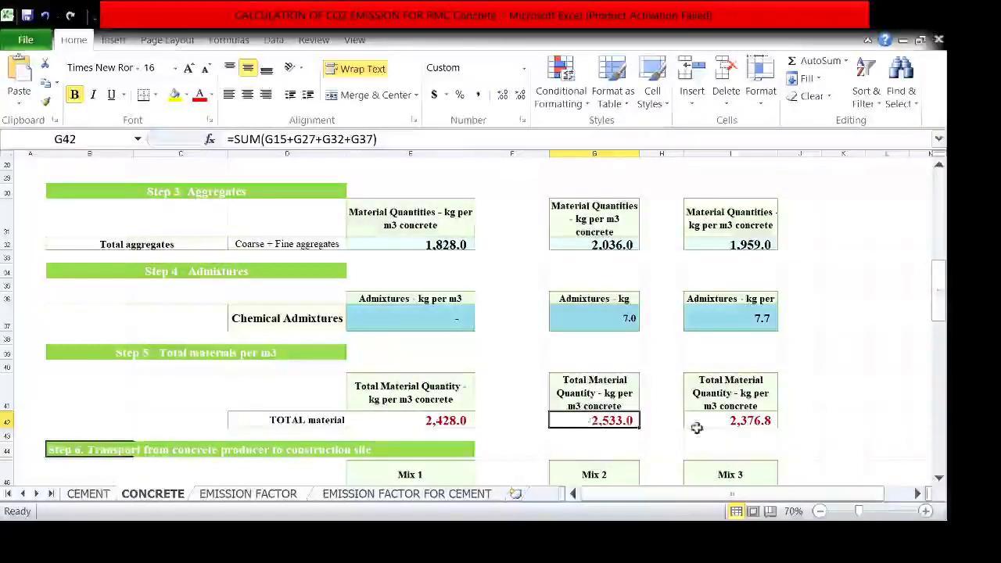
click(722, 421)
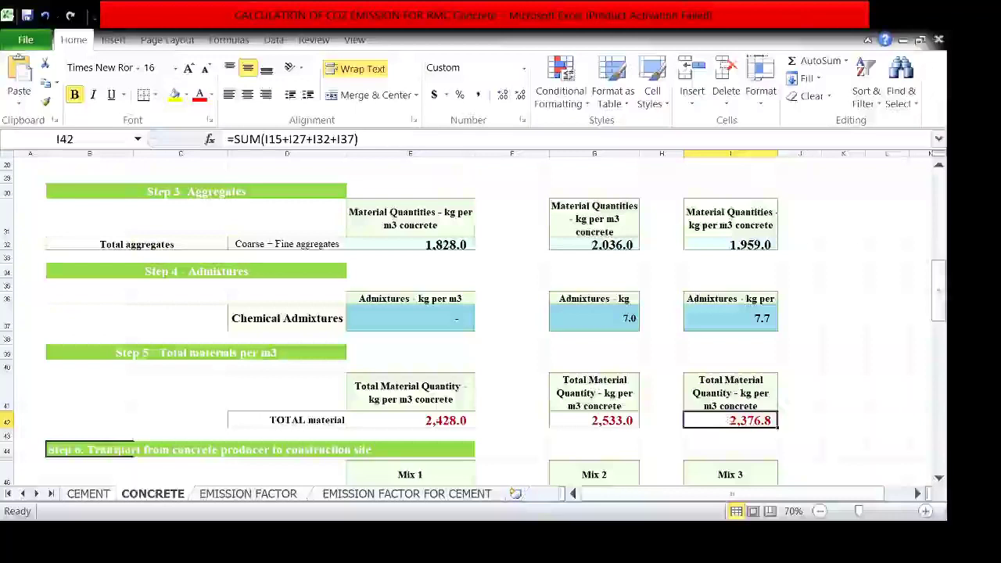
Step: Check the Mix 1 delivery distance from concrete producer to construction site and its ready-mix note in Step 6
click(939, 479)
click(939, 479)
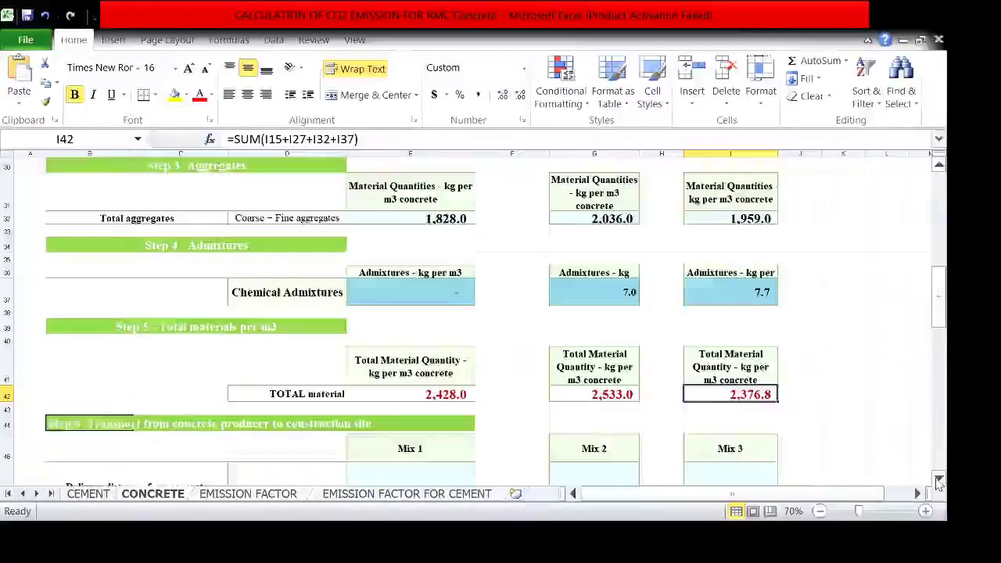
click(939, 479)
click(939, 478)
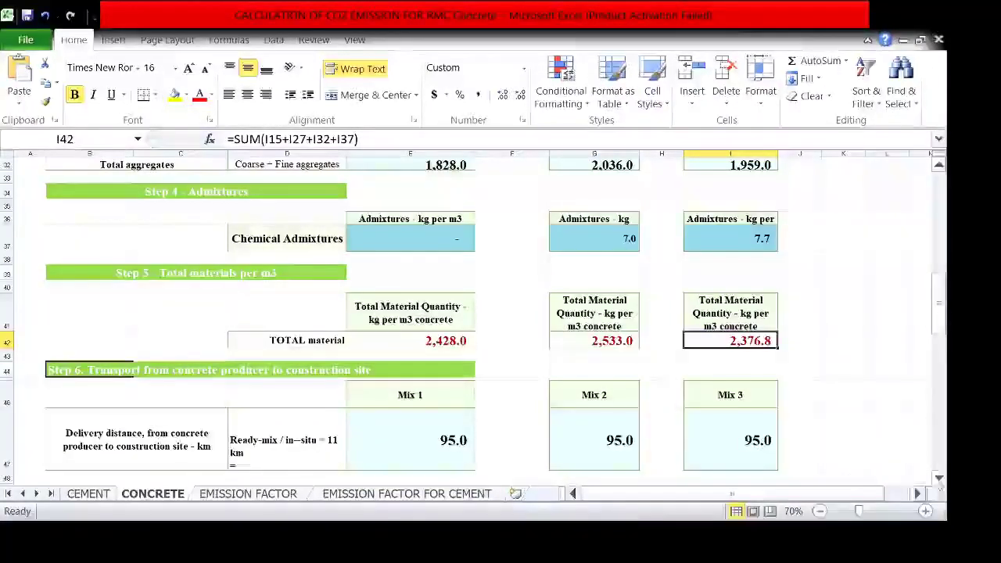
click(413, 436)
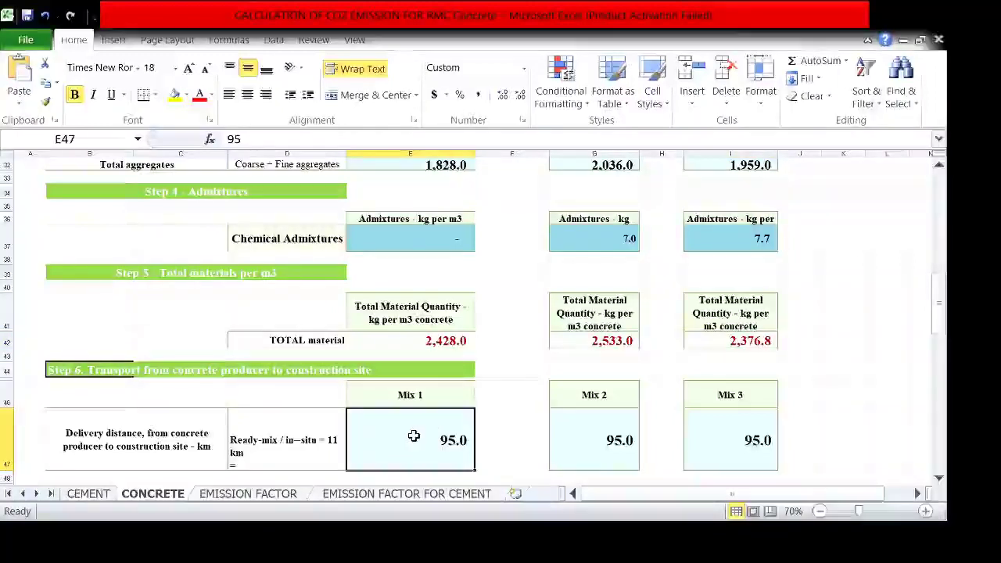
click(283, 418)
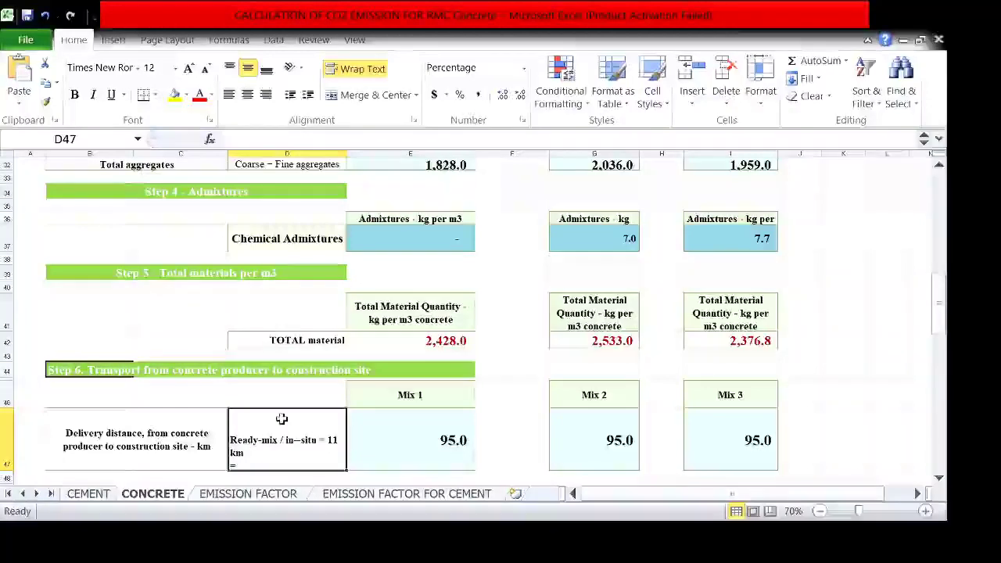
click(391, 440)
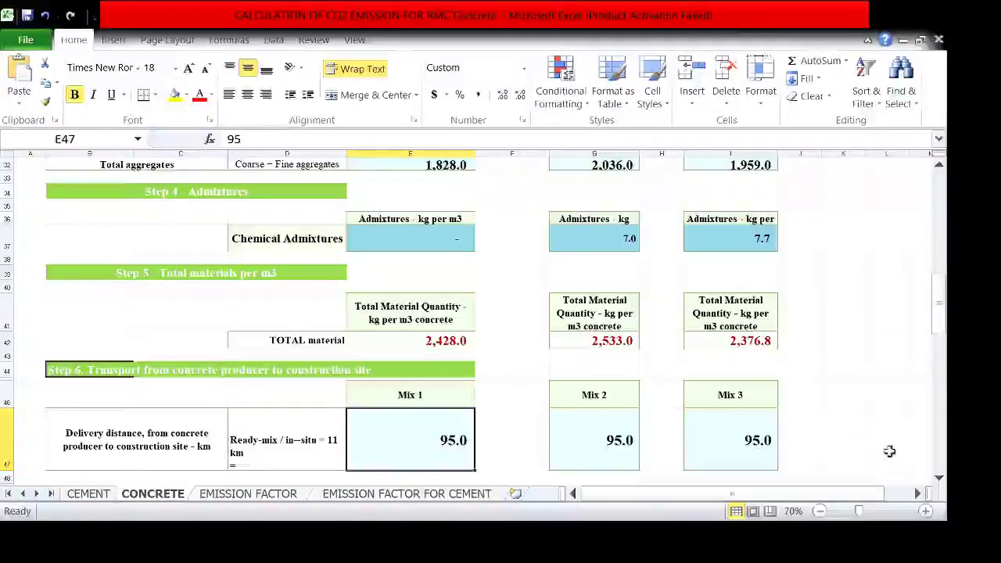
Step: Check the embodied carbon contribution values of the three mixes below the delivery distances
click(939, 479)
click(939, 480)
click(939, 479)
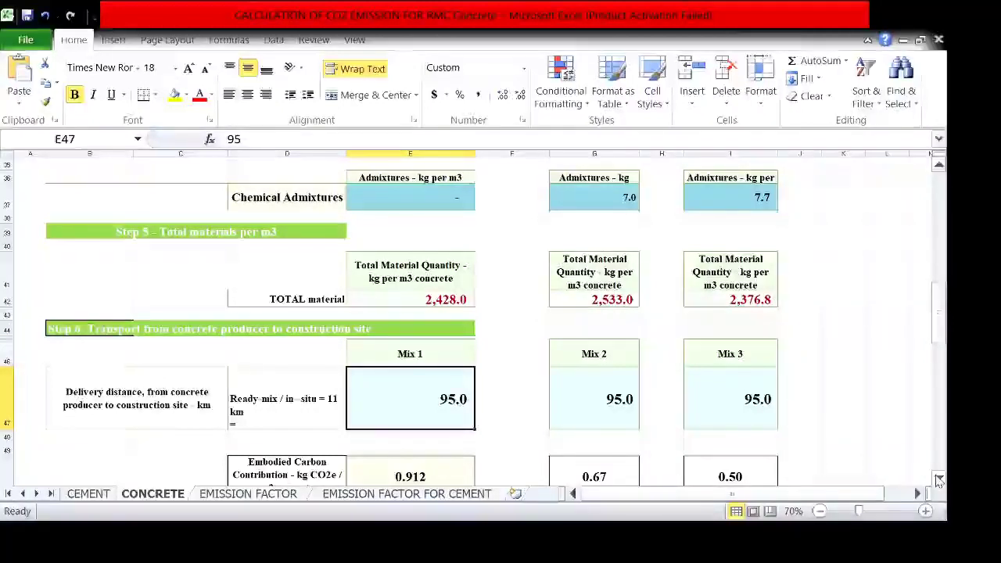
click(939, 480)
click(938, 480)
click(939, 479)
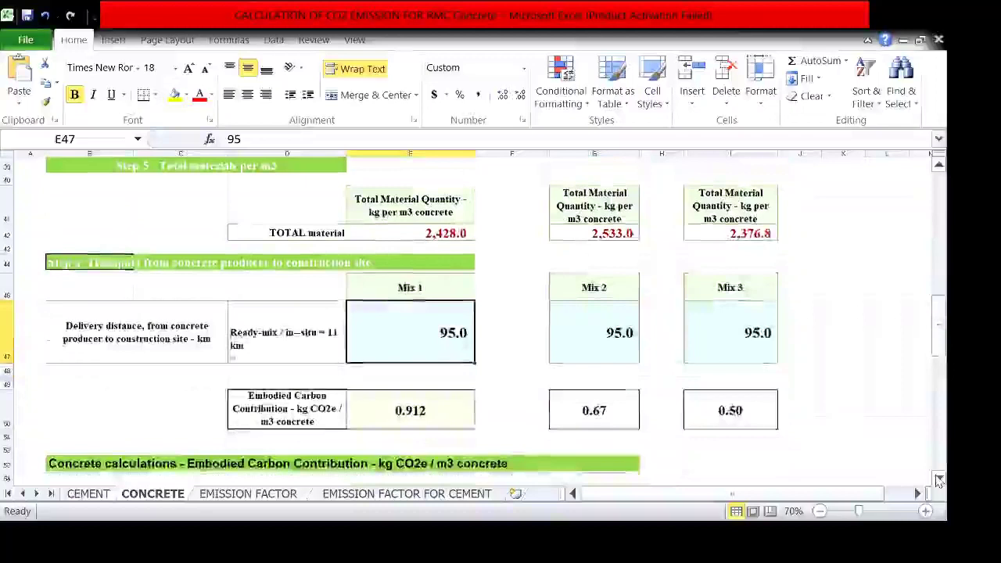
click(939, 480)
click(939, 479)
click(438, 367)
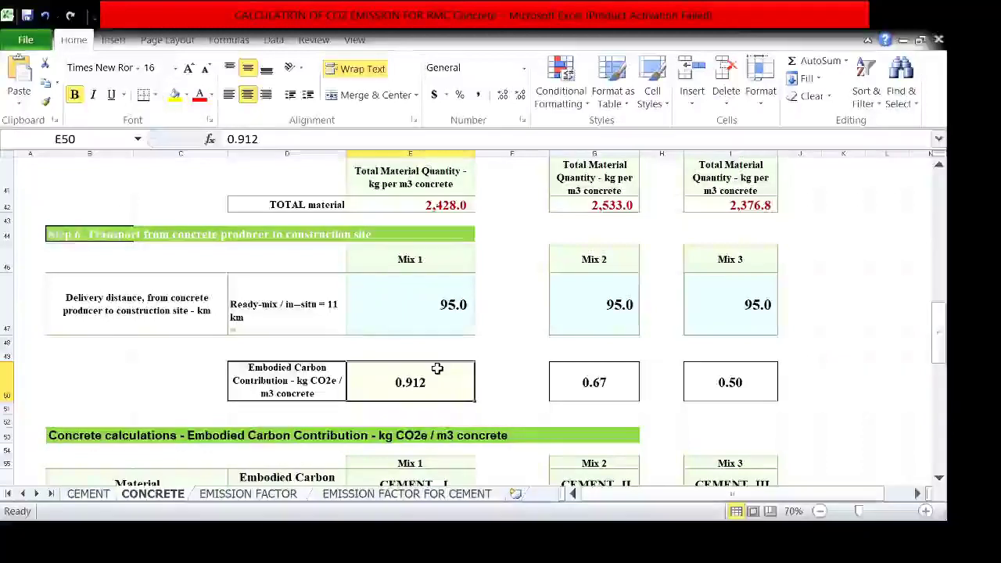
click(613, 376)
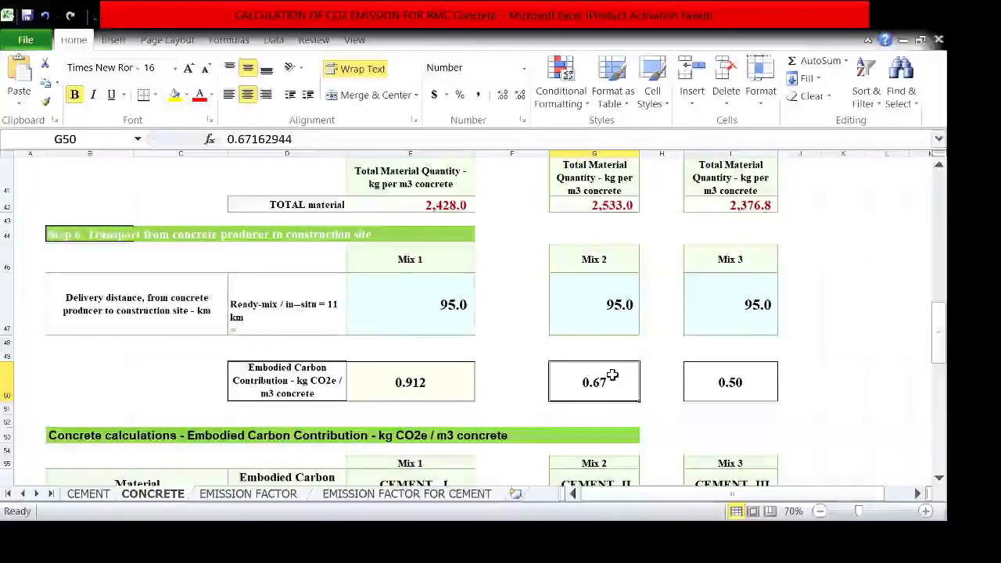
click(695, 386)
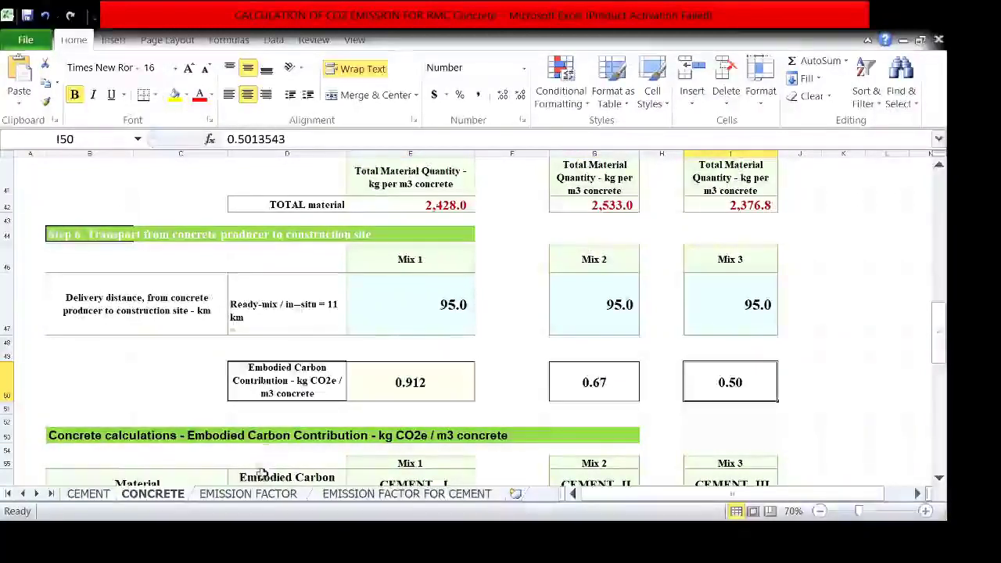
Step: Review the embodied carbon factors of cement, aggregates, admixture, GGBS and fly ash on the EMISSION FACTOR sheet
click(261, 494)
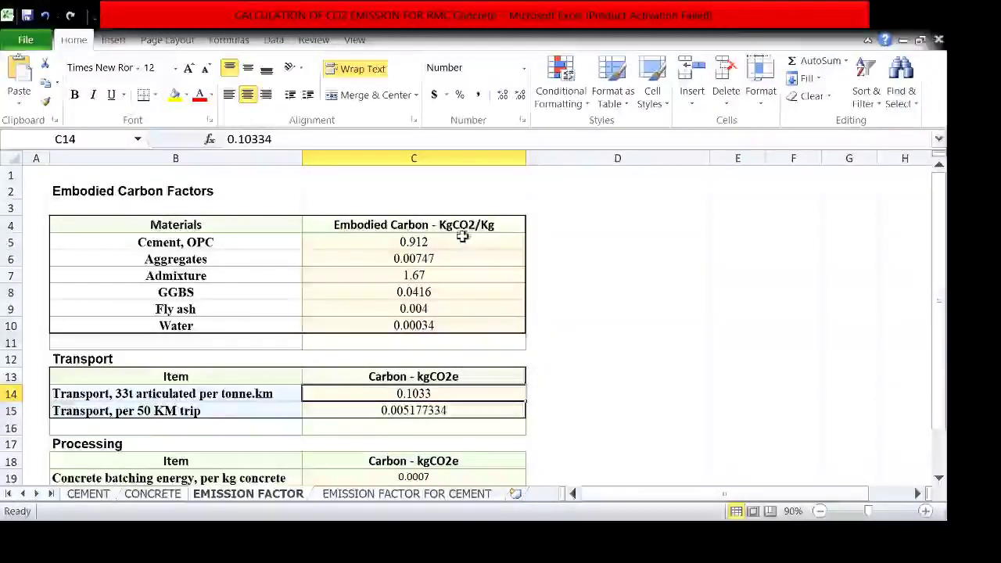
click(230, 240)
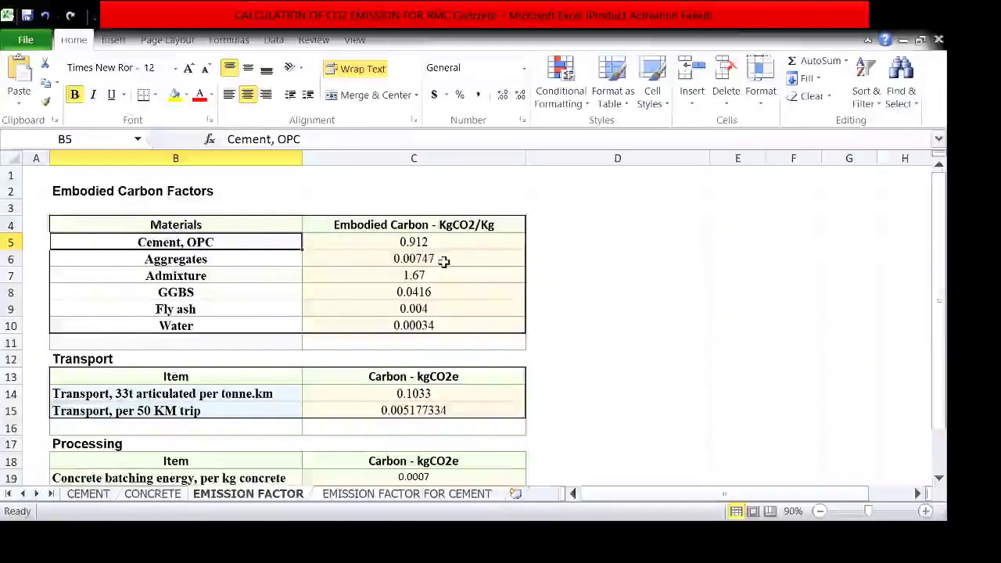
click(443, 241)
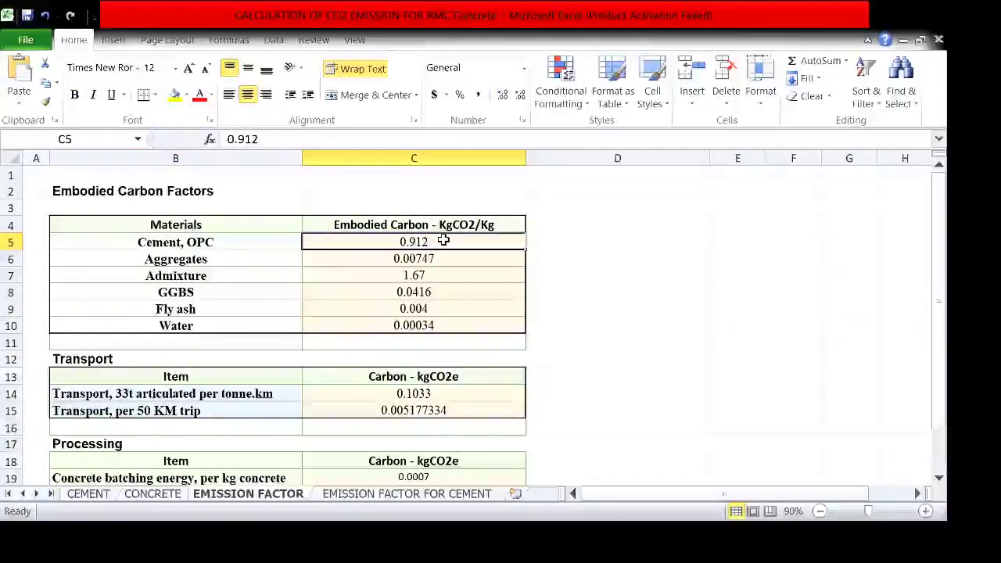
click(414, 258)
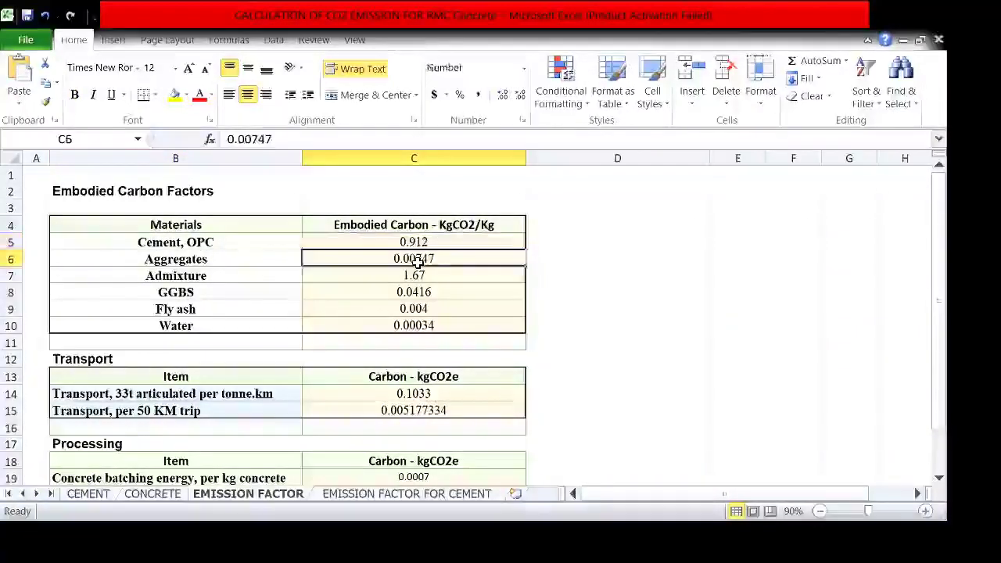
click(383, 278)
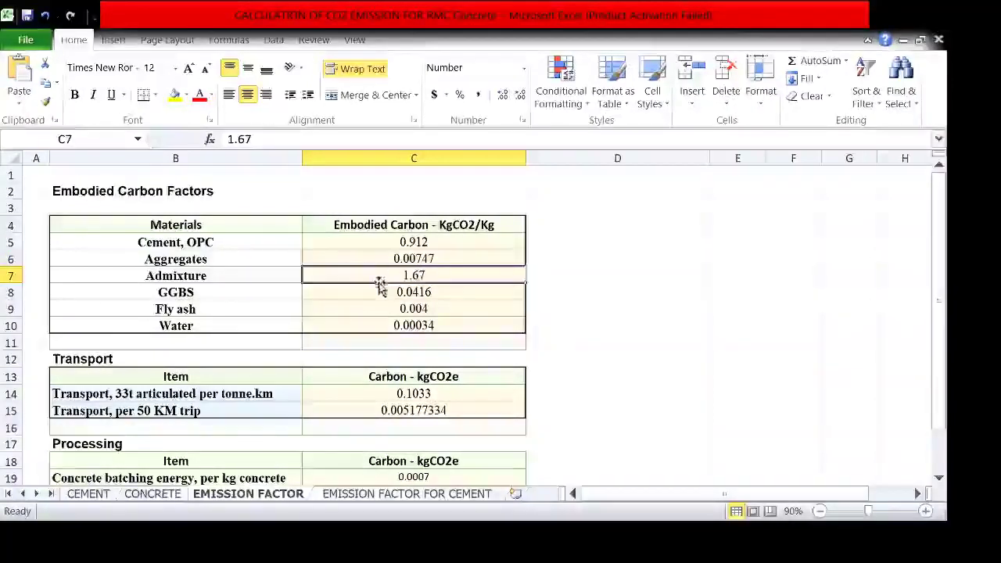
click(382, 291)
click(379, 309)
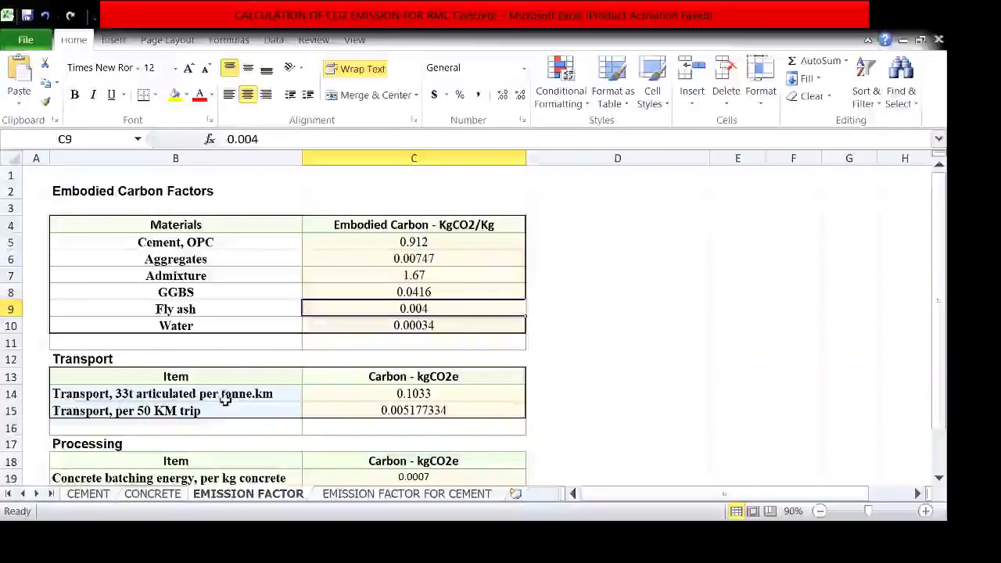
Step: Inspect the transport carbon factors for the 33t articulated truck per tonne.km and for the 50 KM trip, including its formula
click(342, 394)
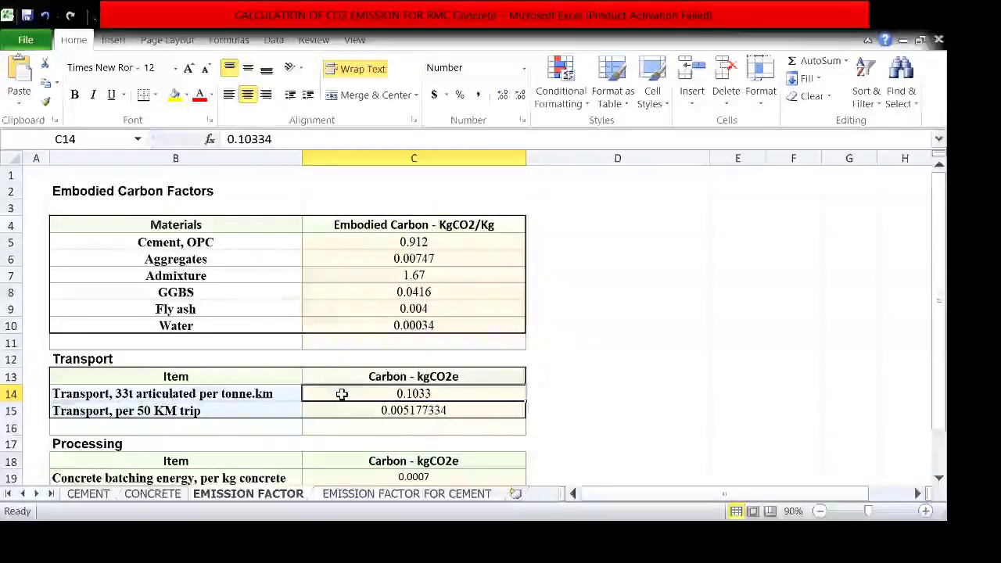
click(266, 410)
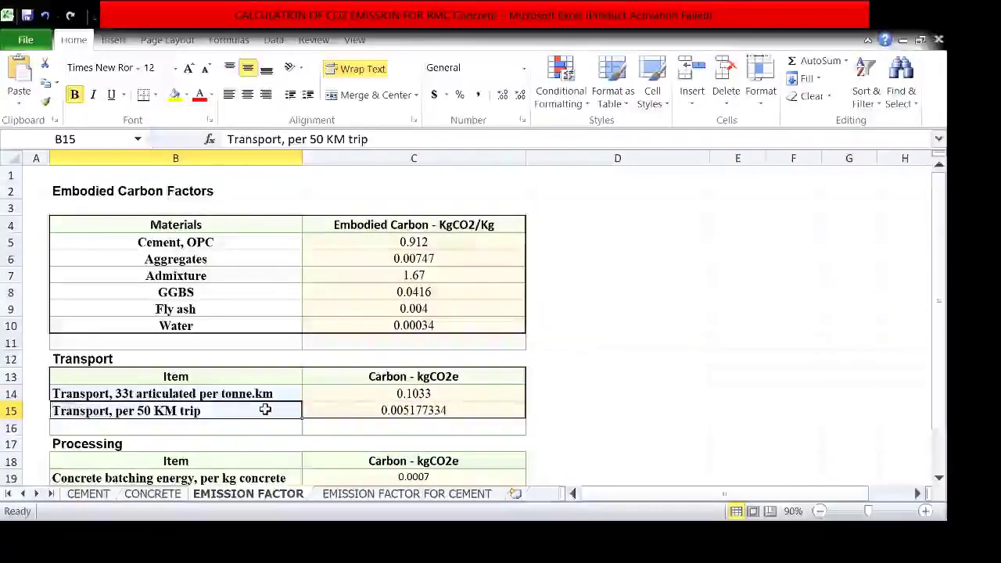
click(341, 417)
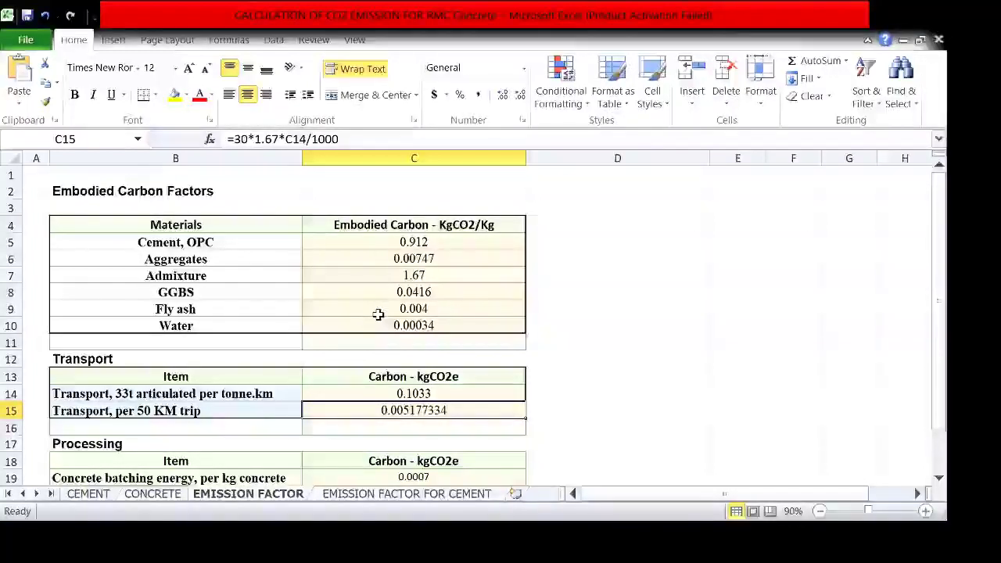
Step: Return to the CONCRETE sheet and inspect the Mix 1 cement formula in the embodied carbon contribution calculations
click(154, 494)
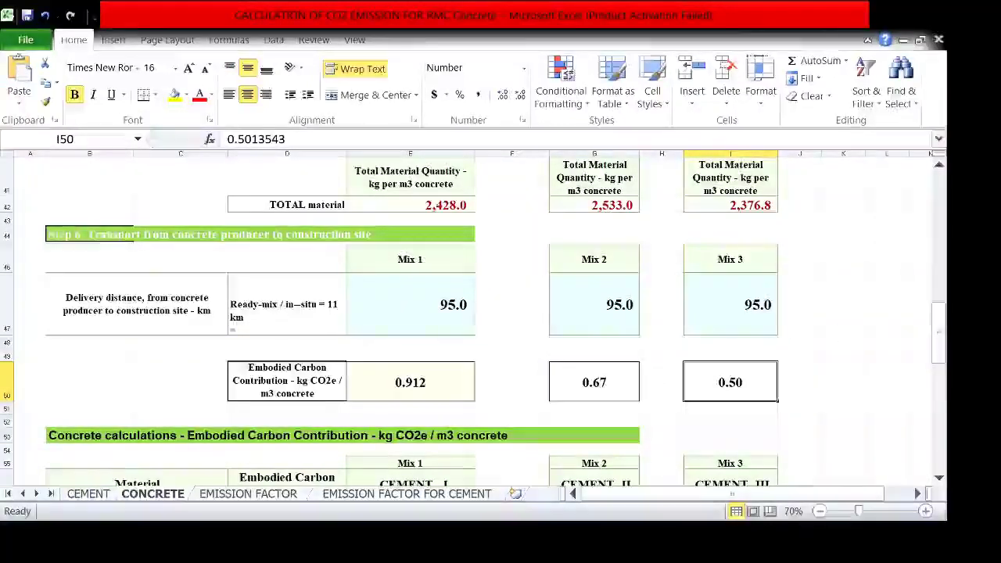
click(939, 478)
click(940, 478)
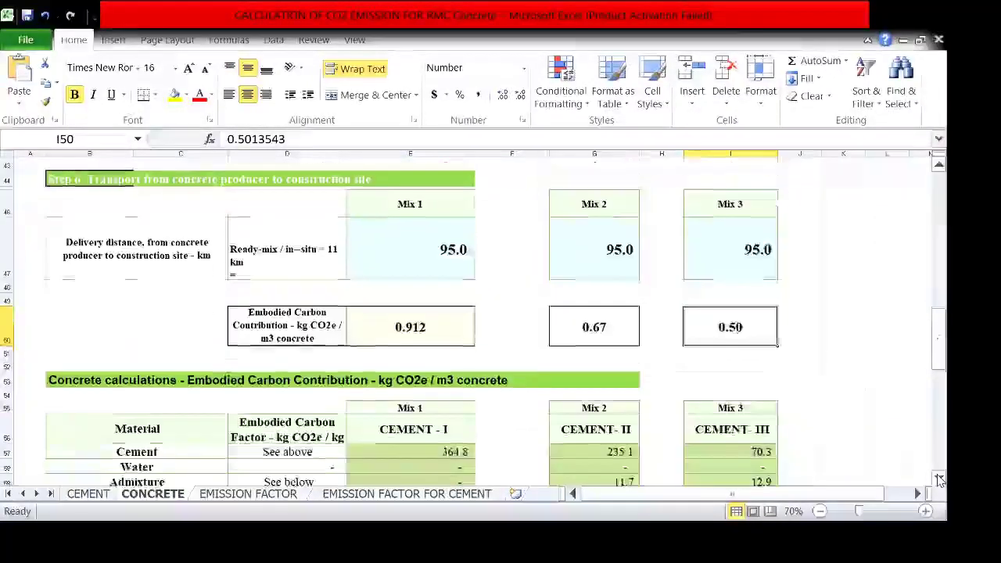
click(940, 479)
click(939, 478)
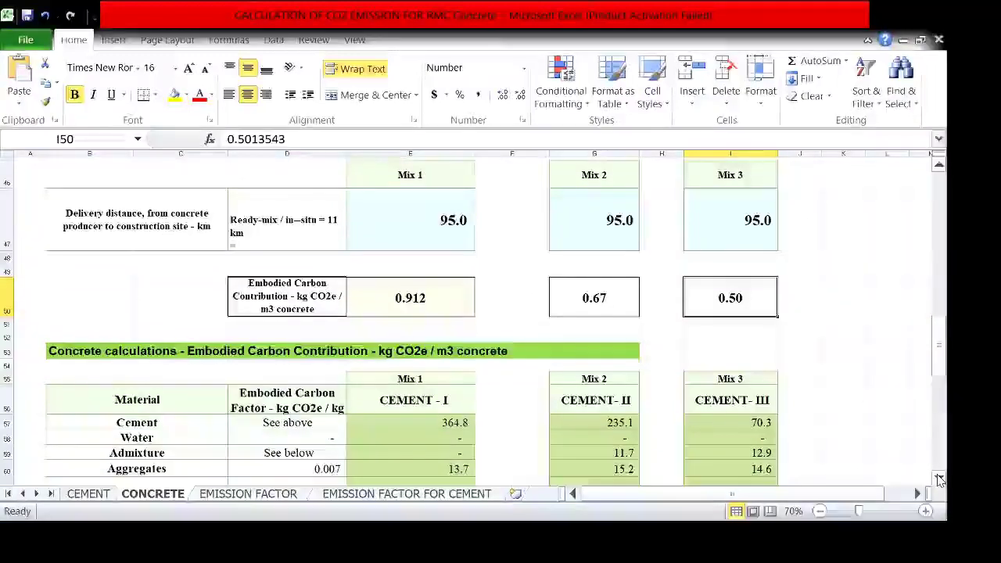
click(940, 479)
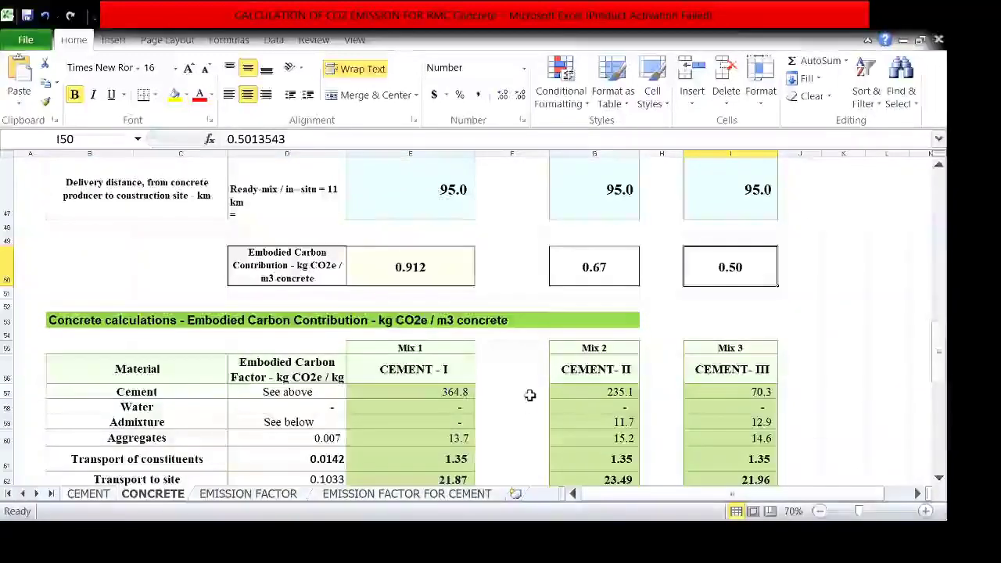
click(427, 393)
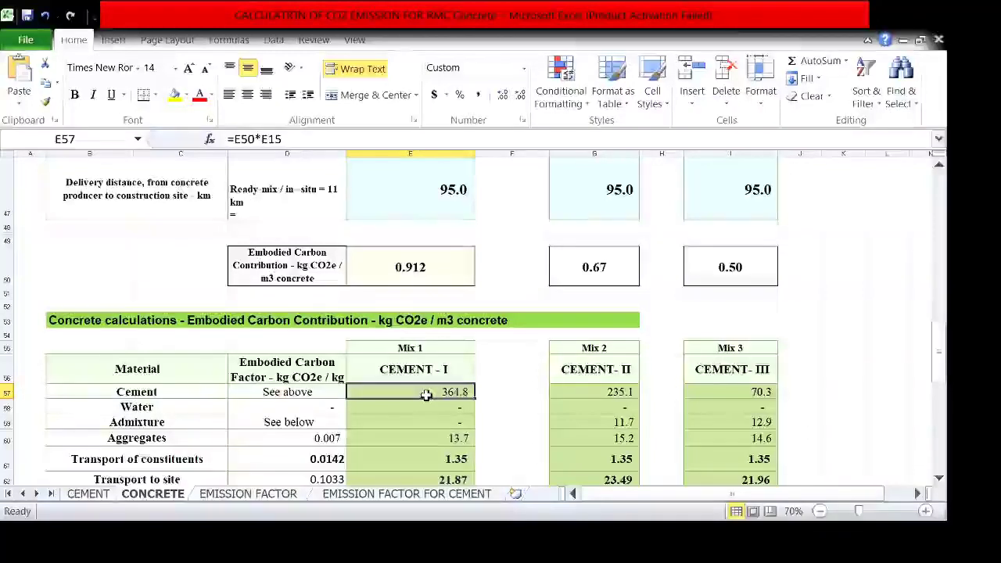
Step: Trace the Mix 1 cement result back to its embodied carbon contribution value and the total cementitious materials quantity
click(438, 278)
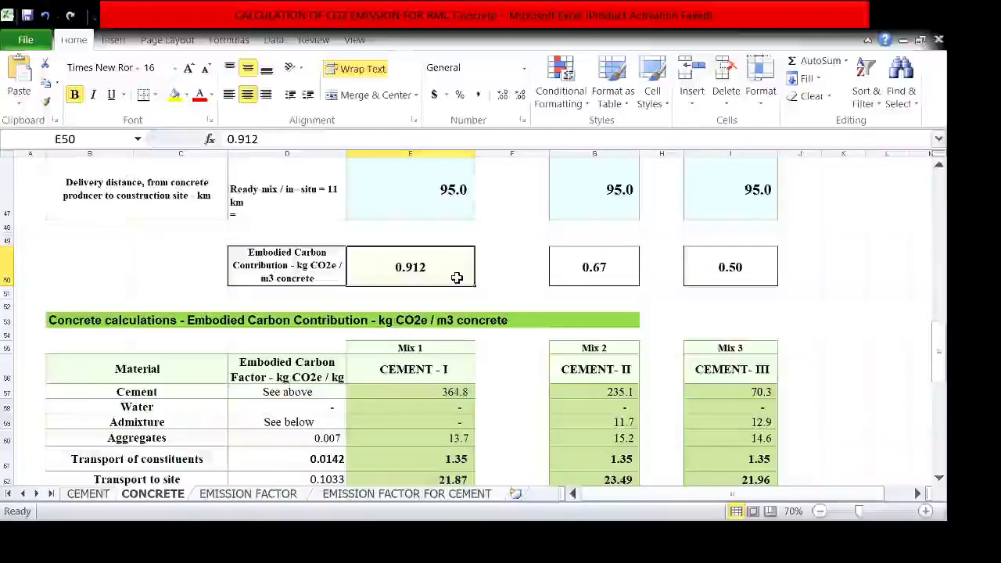
click(939, 164)
drag(939, 164, 941, 166)
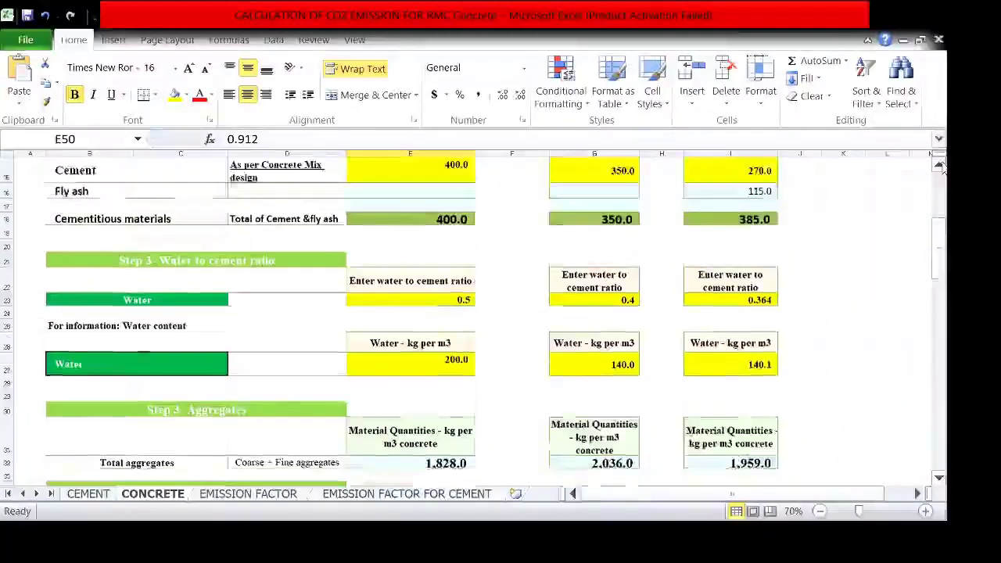
click(393, 214)
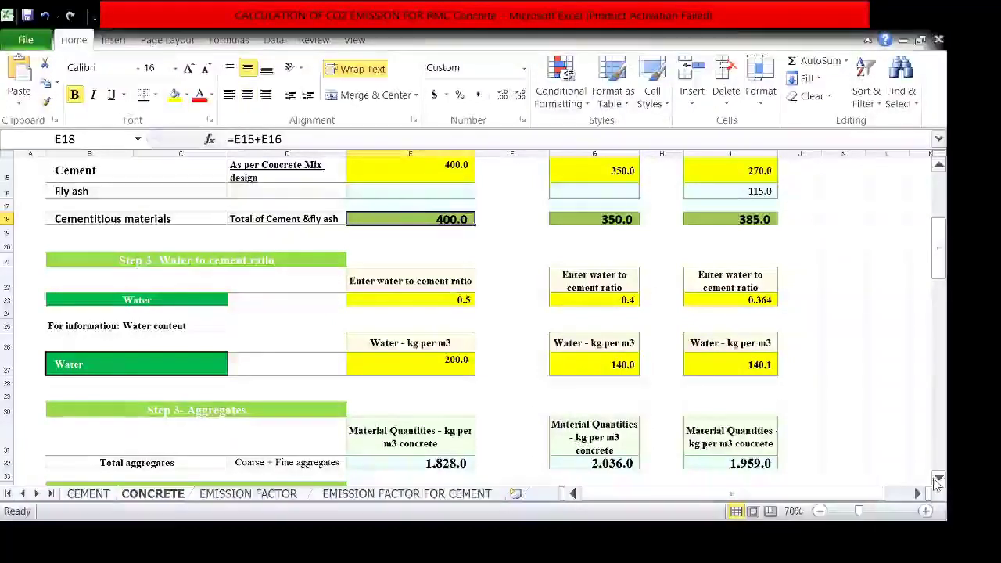
drag(940, 478, 940, 478)
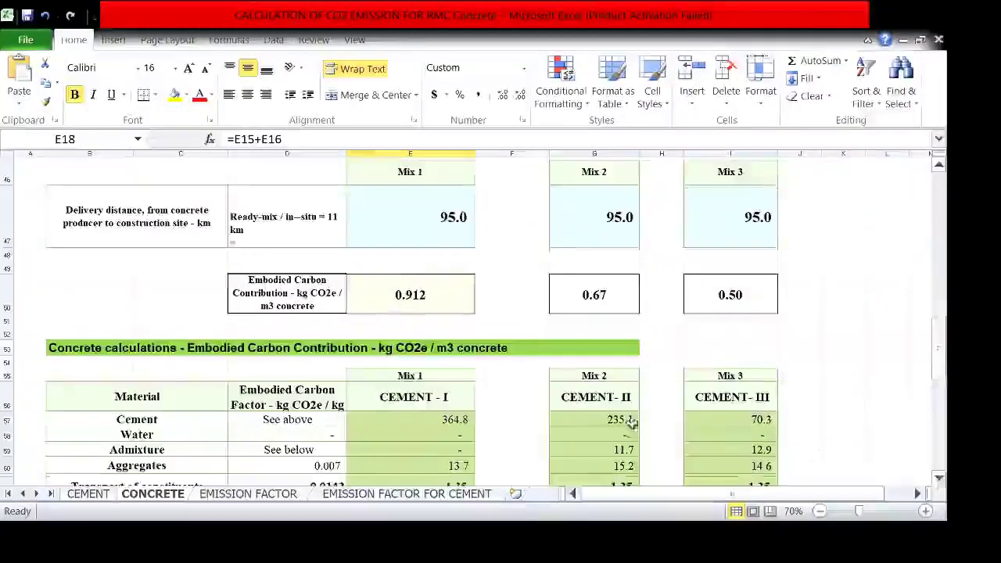
click(447, 294)
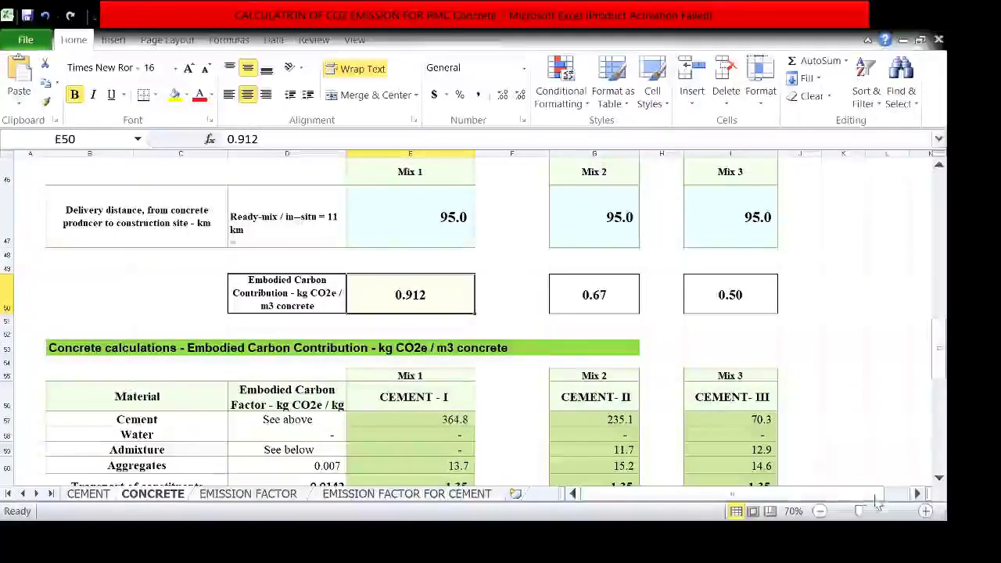
Step: Compare the cement row formulas of Mix 1, Mix 2 and Mix 3 with the embodied carbon contribution values they use
scroll(941, 481, down, 1)
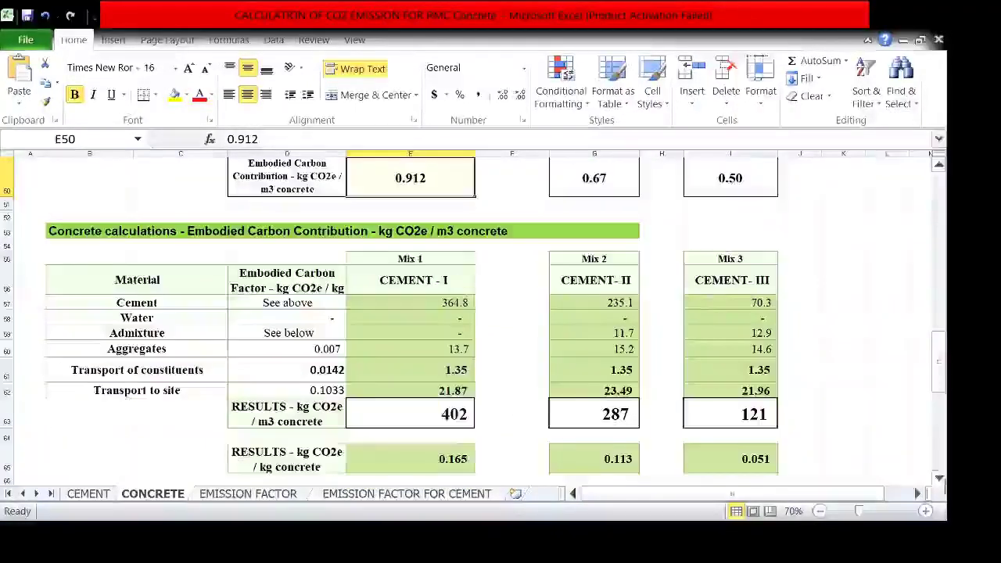
click(438, 302)
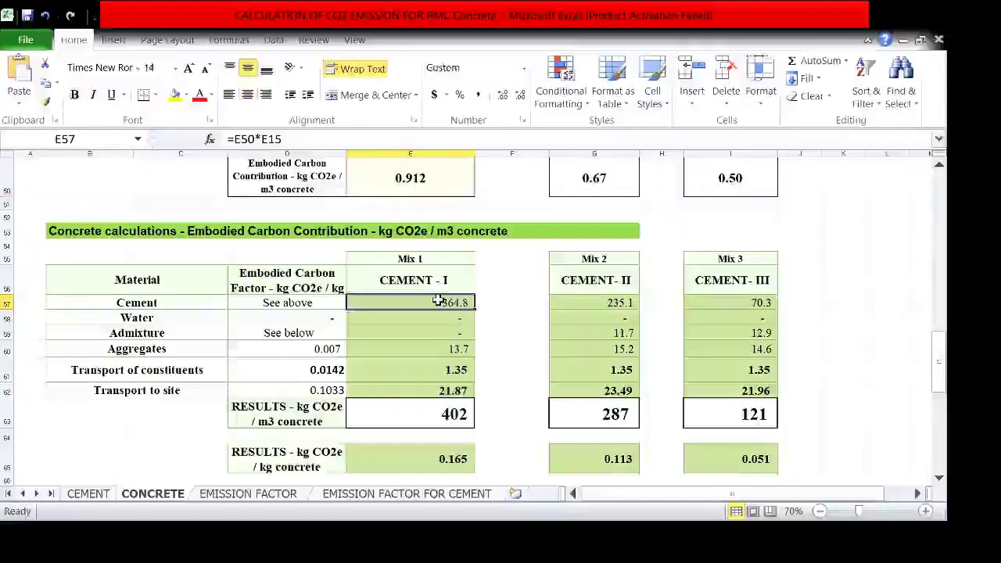
click(584, 302)
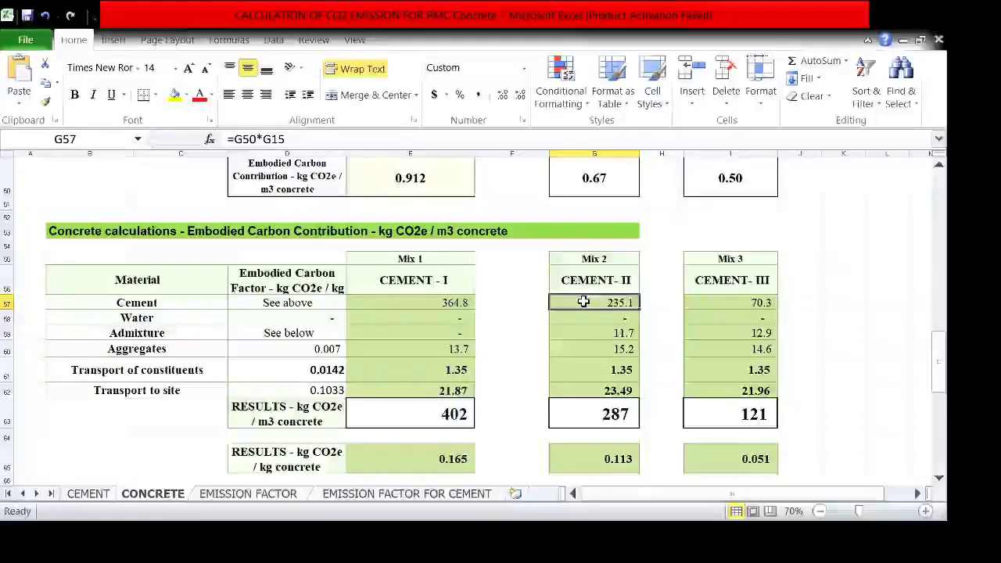
click(618, 182)
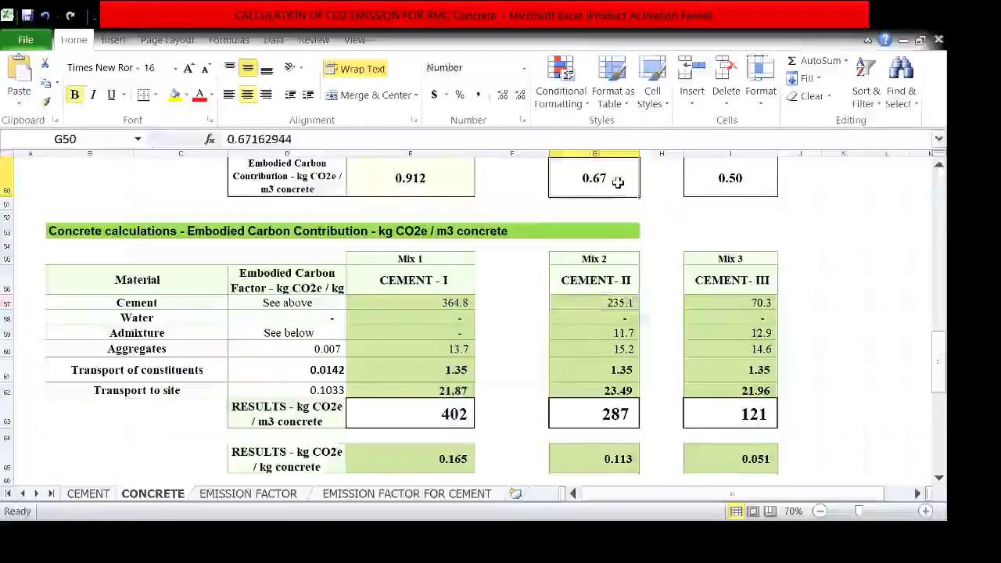
click(707, 301)
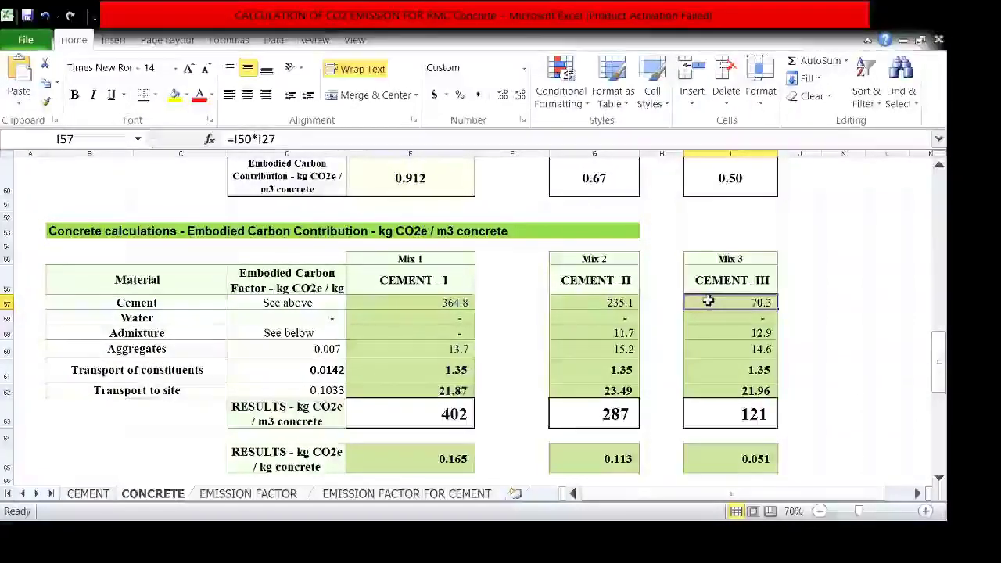
click(717, 184)
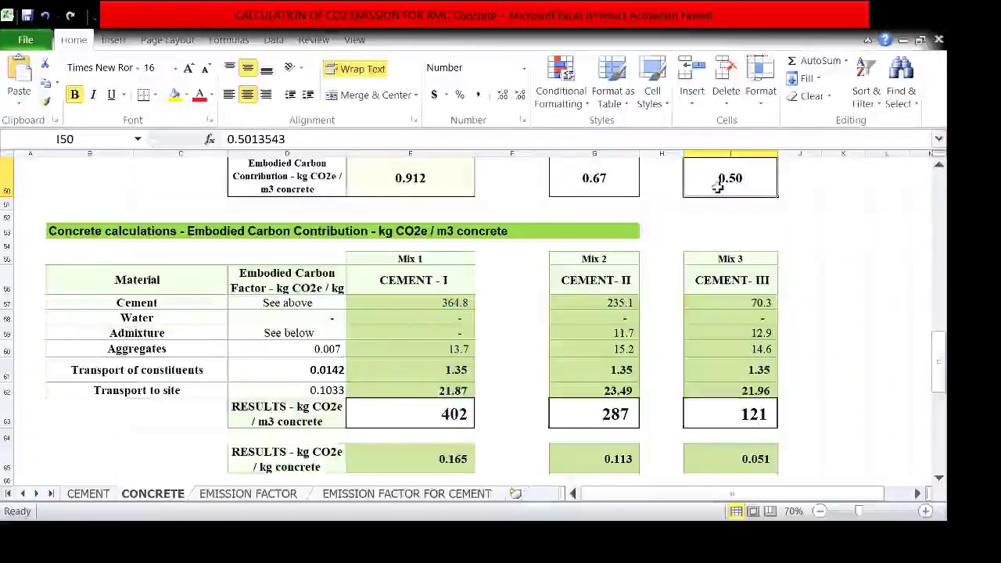
click(399, 305)
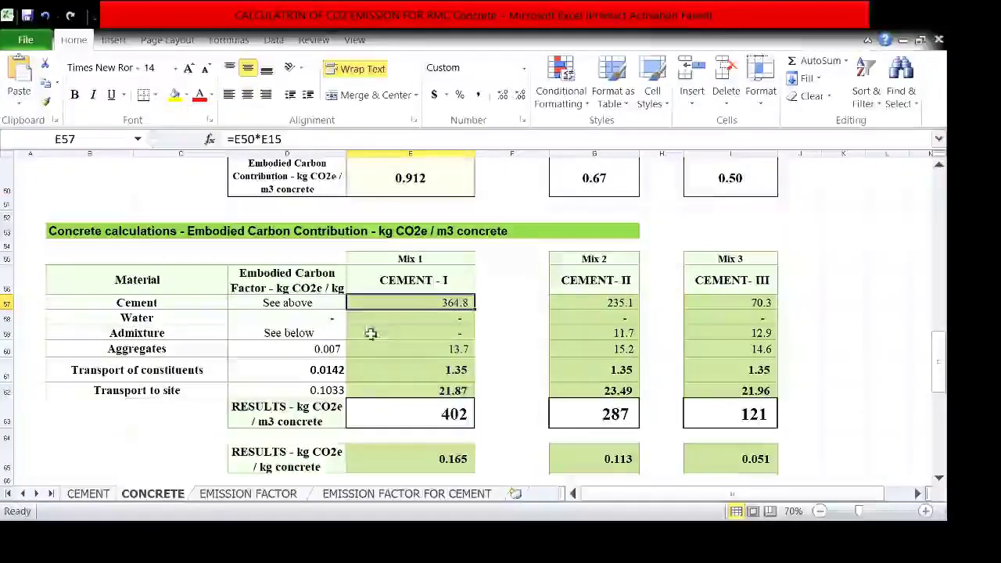
Step: Check the embodied carbon factor cells for admixture, aggregates and transport of constituents, including the aggregates lookup formula
click(324, 330)
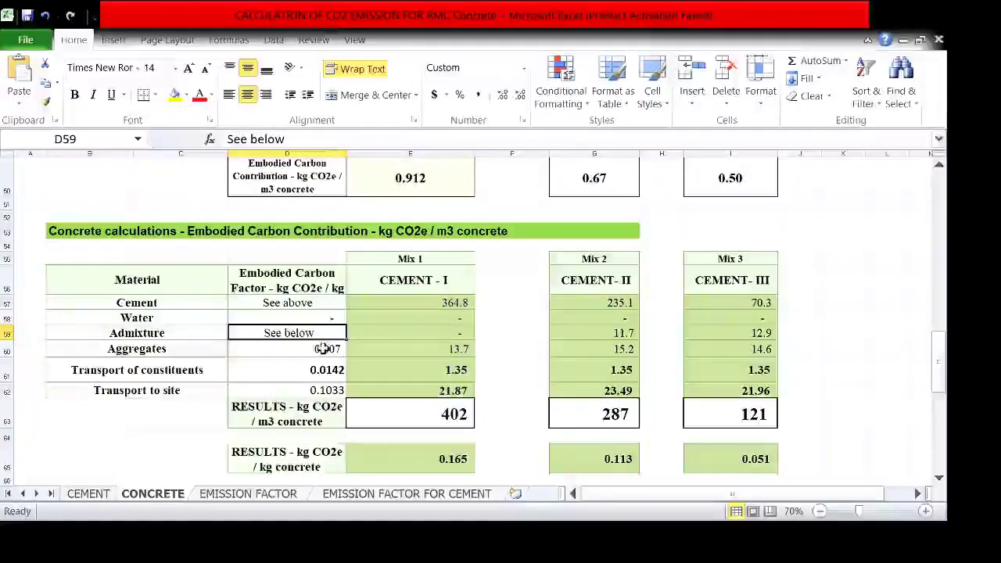
click(324, 348)
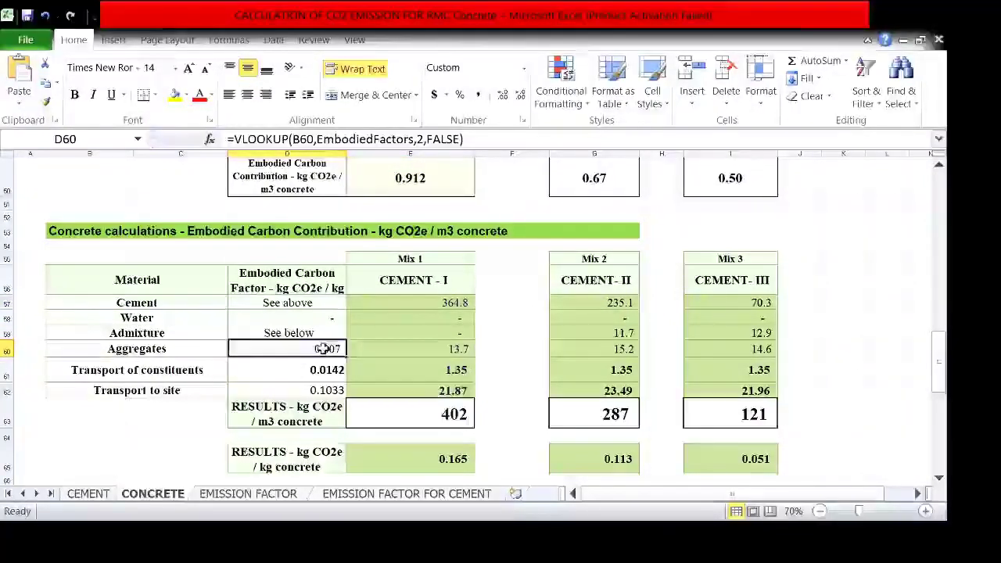
click(322, 371)
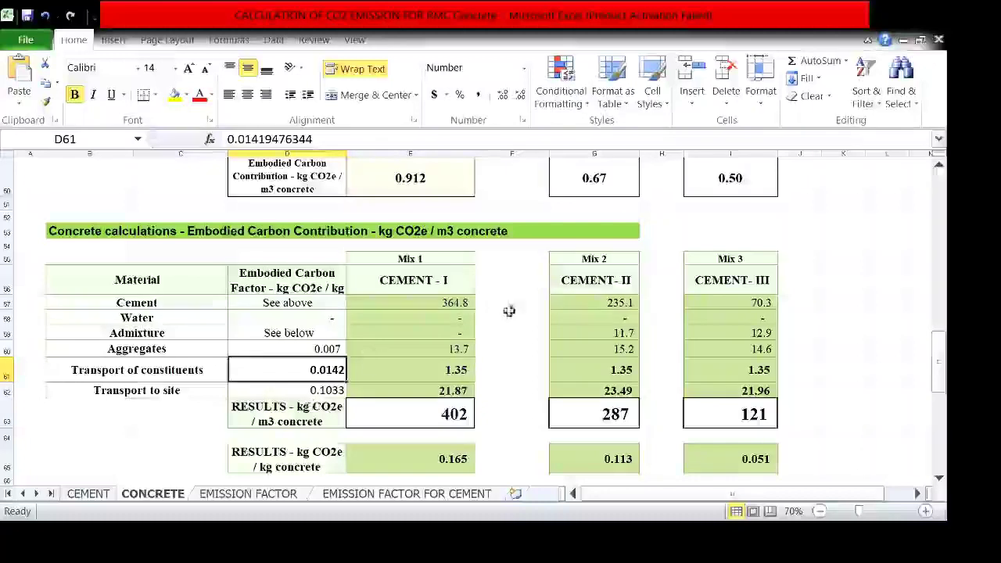
Step: Inspect the transport of constituents formulas for all three mixes and the carbon factor they multiply
click(426, 373)
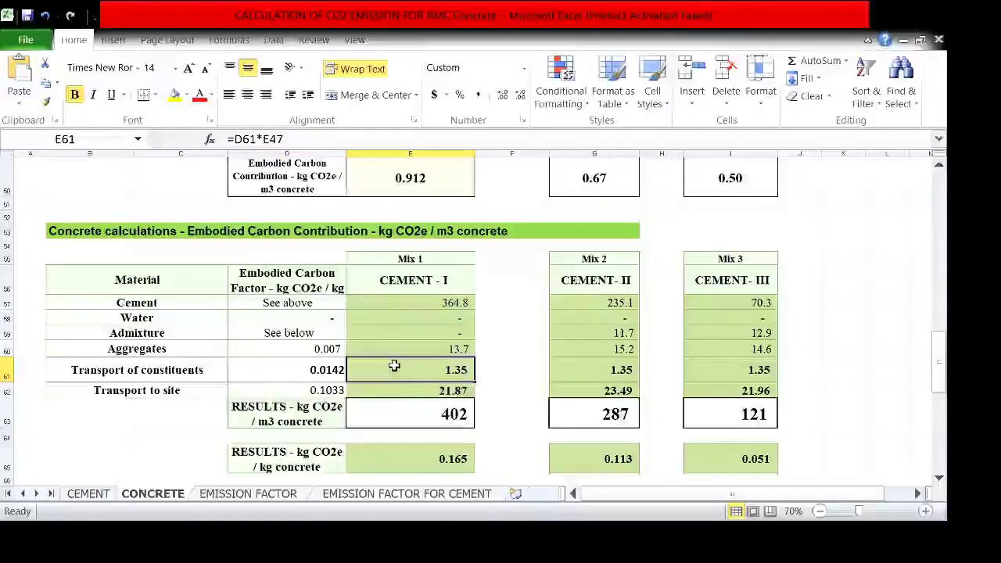
click(329, 373)
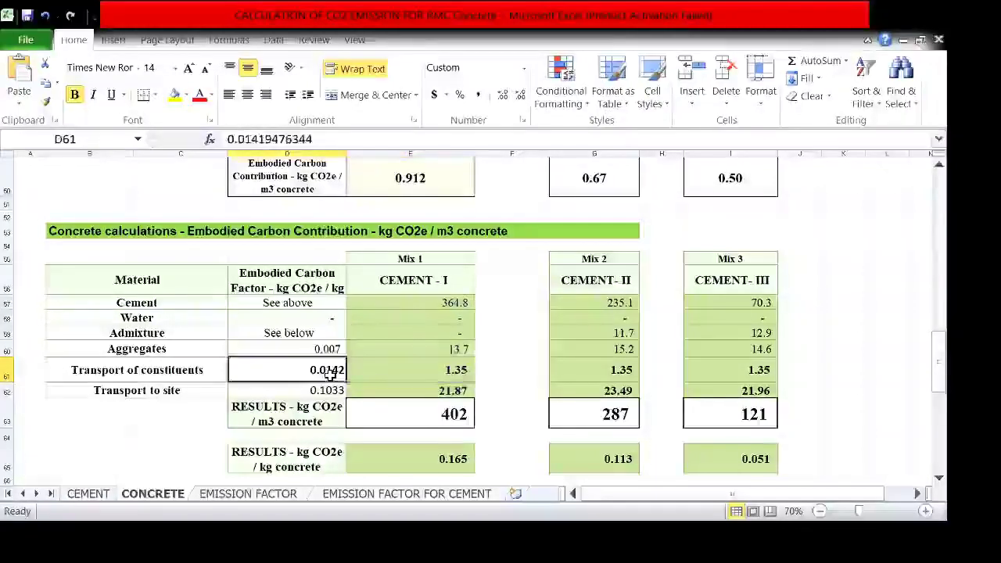
click(402, 364)
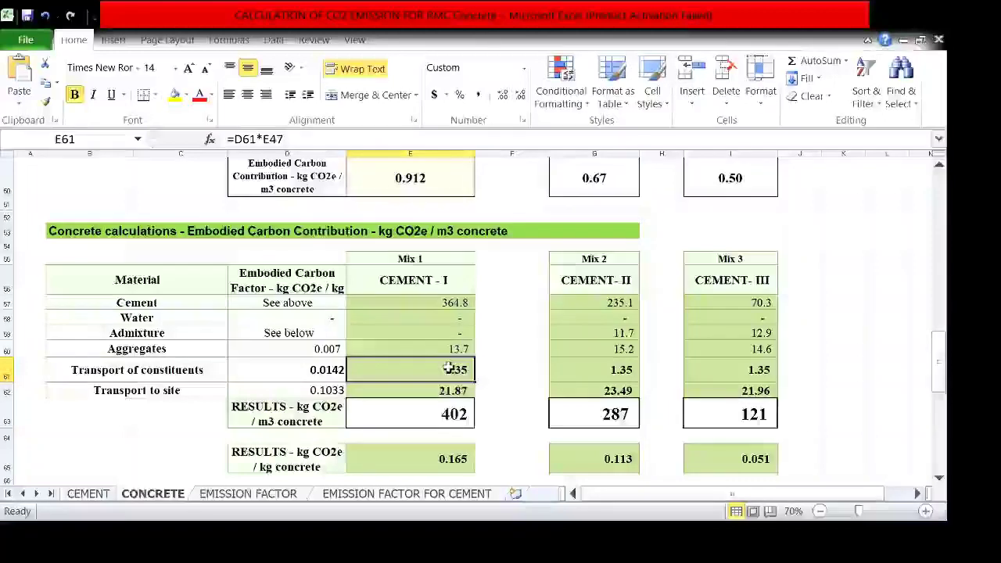
click(566, 370)
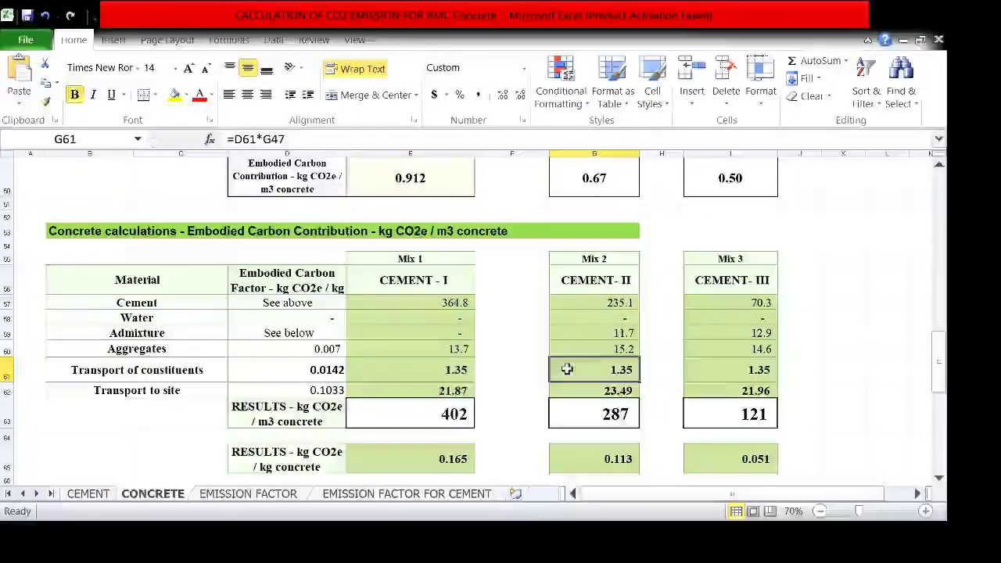
click(751, 370)
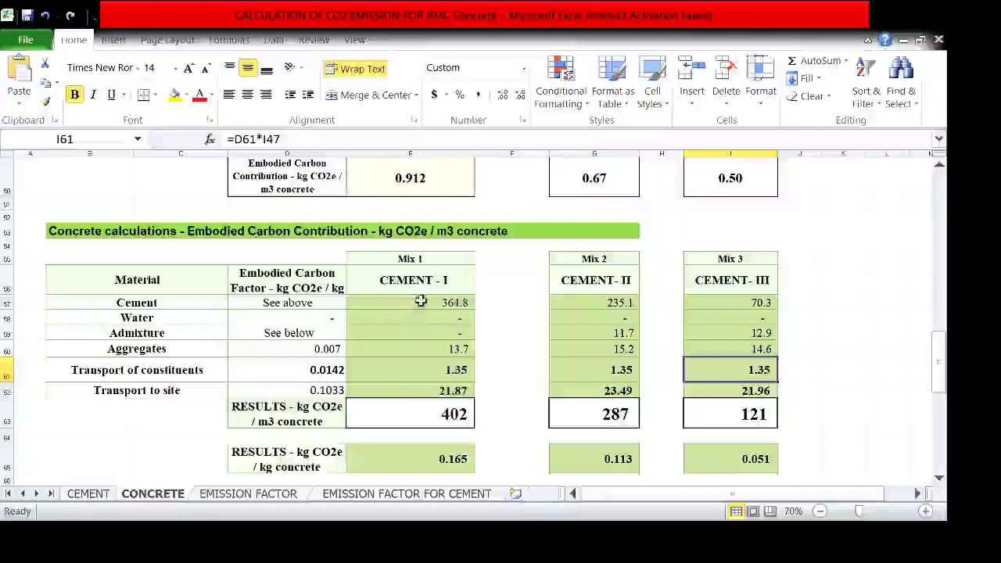
Step: Go through the contribution table's material rows from cement, water, admixture and aggregates to transport of constituents and transport to site
click(175, 298)
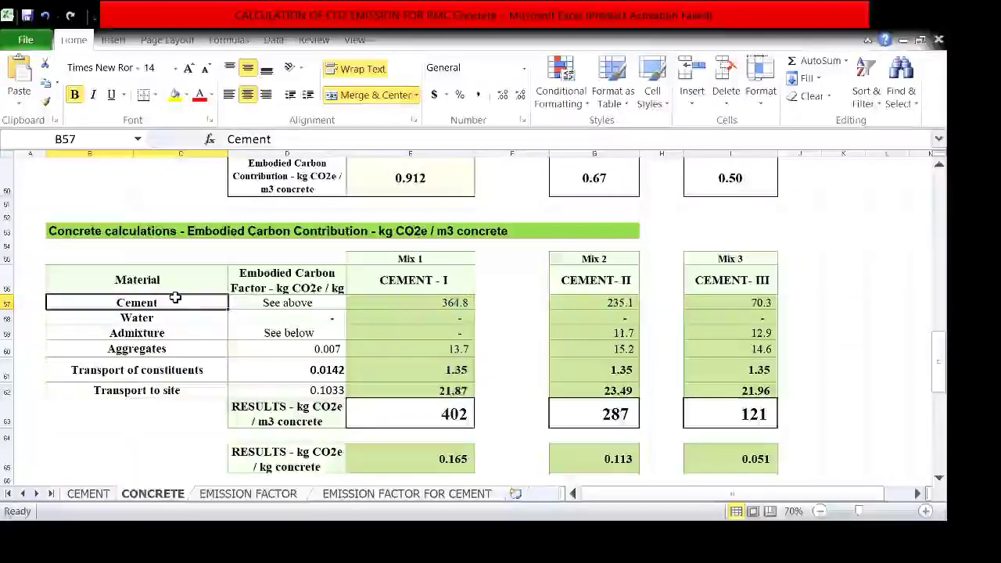
click(145, 317)
click(136, 336)
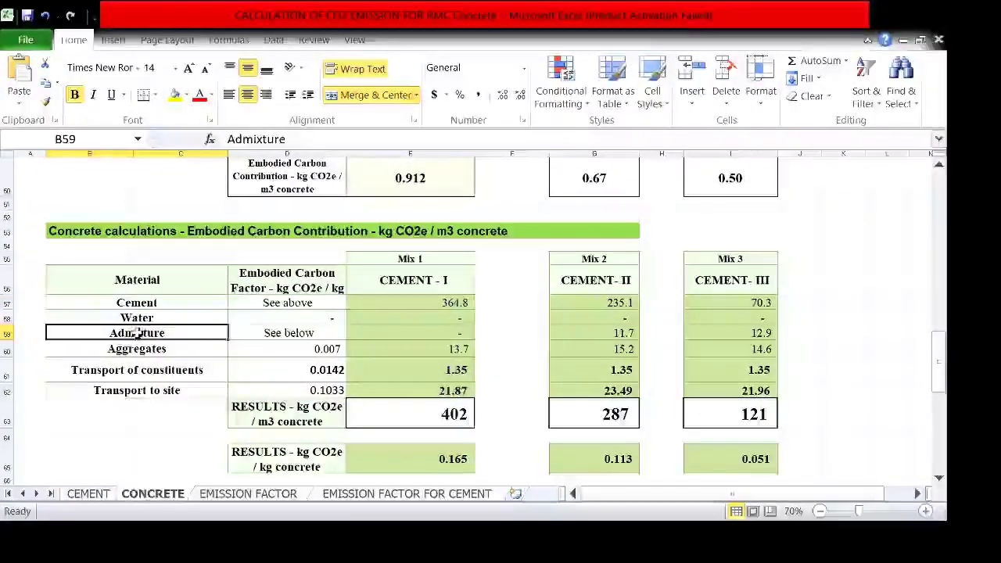
click(126, 353)
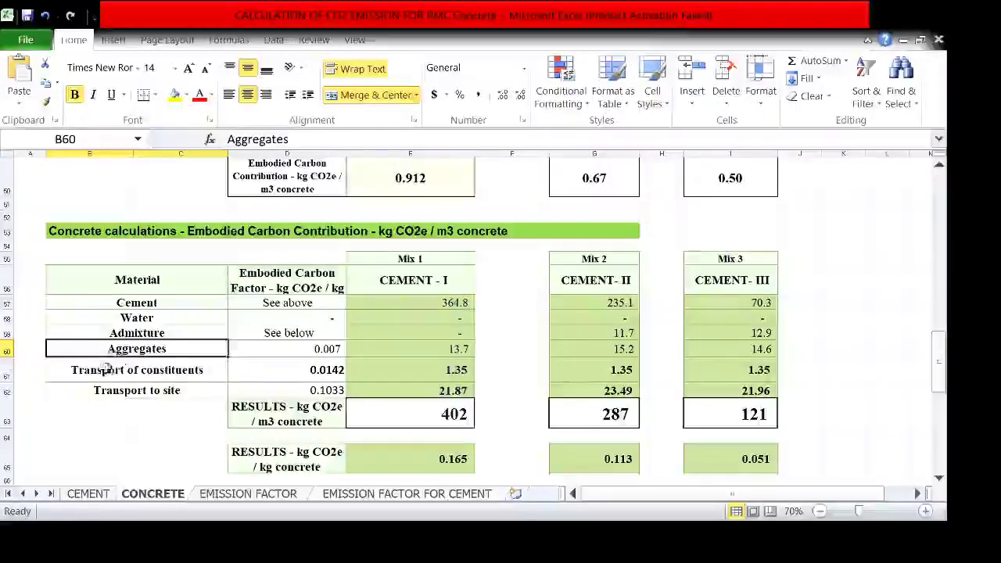
click(104, 372)
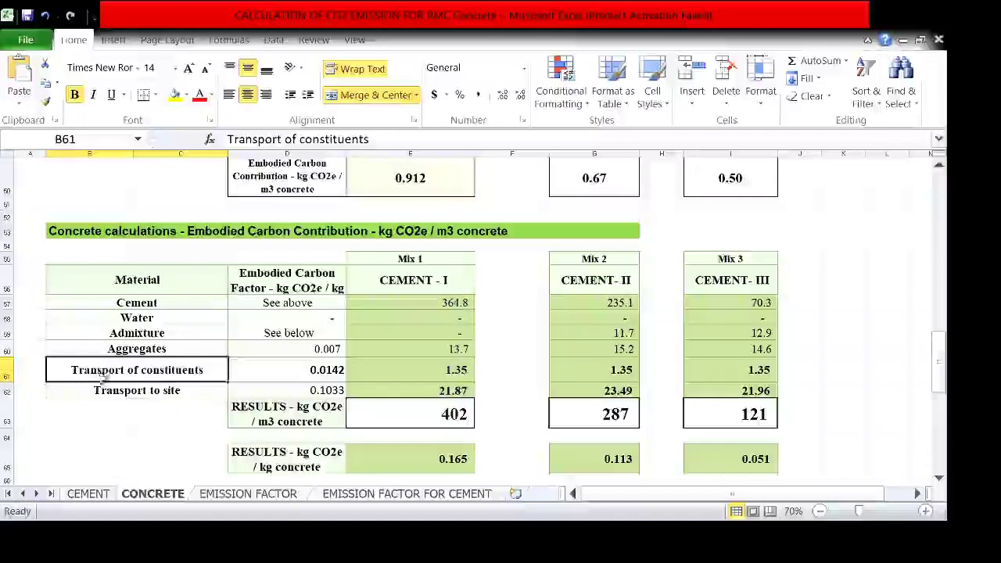
click(100, 393)
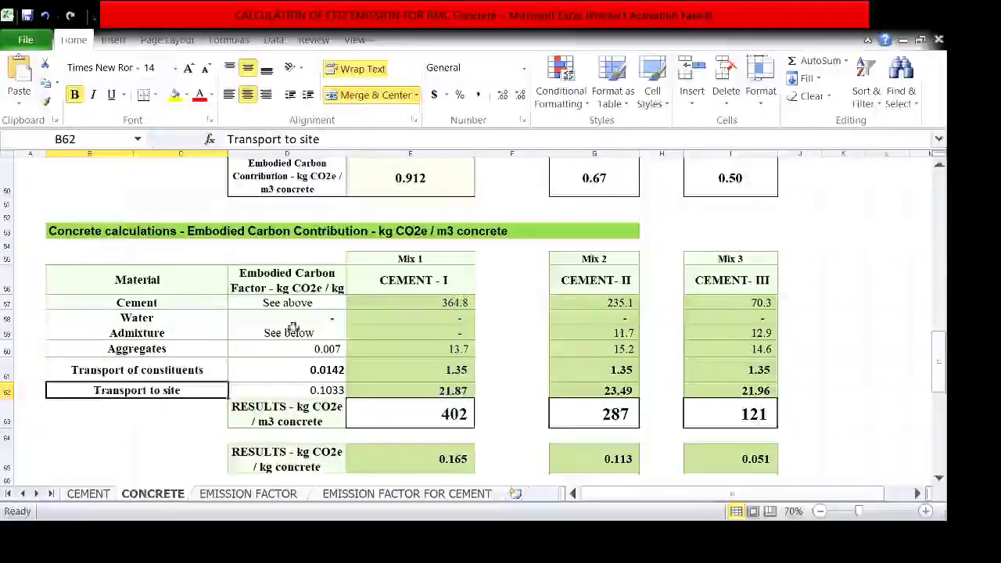
Step: Inspect the SUM formulas behind the kg CO2e per m3 concrete results of Mix 1, Mix 2 and Mix 3
click(384, 414)
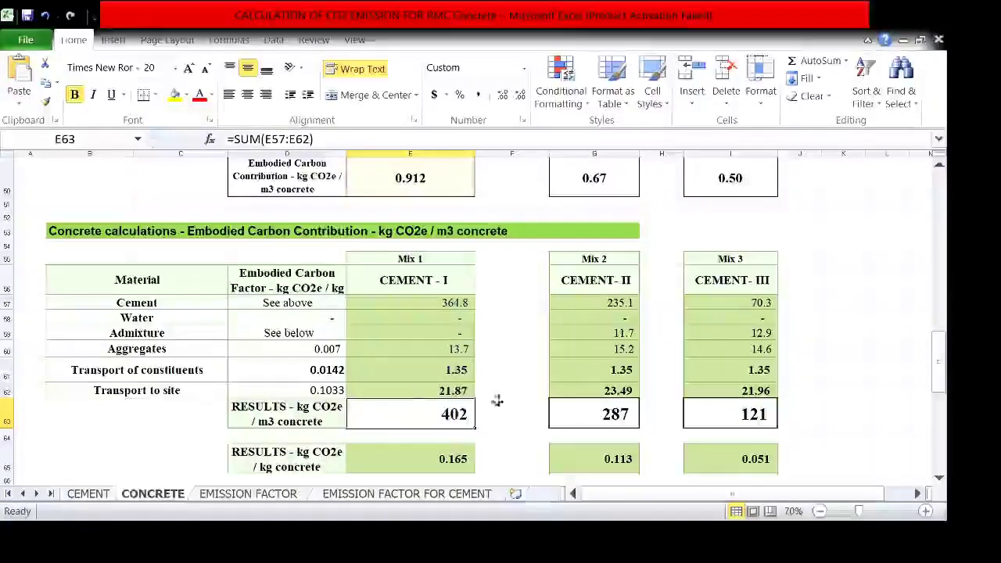
click(569, 412)
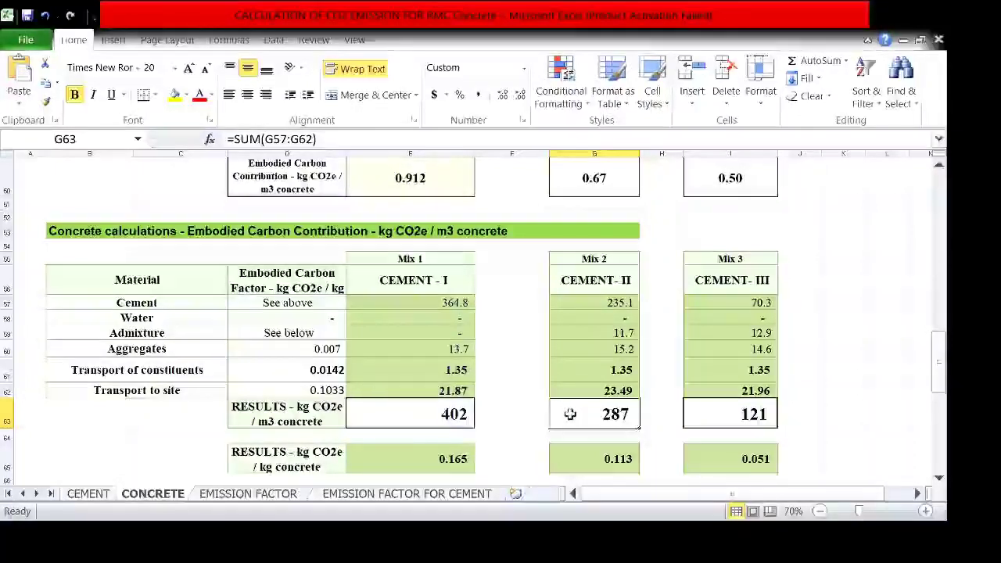
click(698, 417)
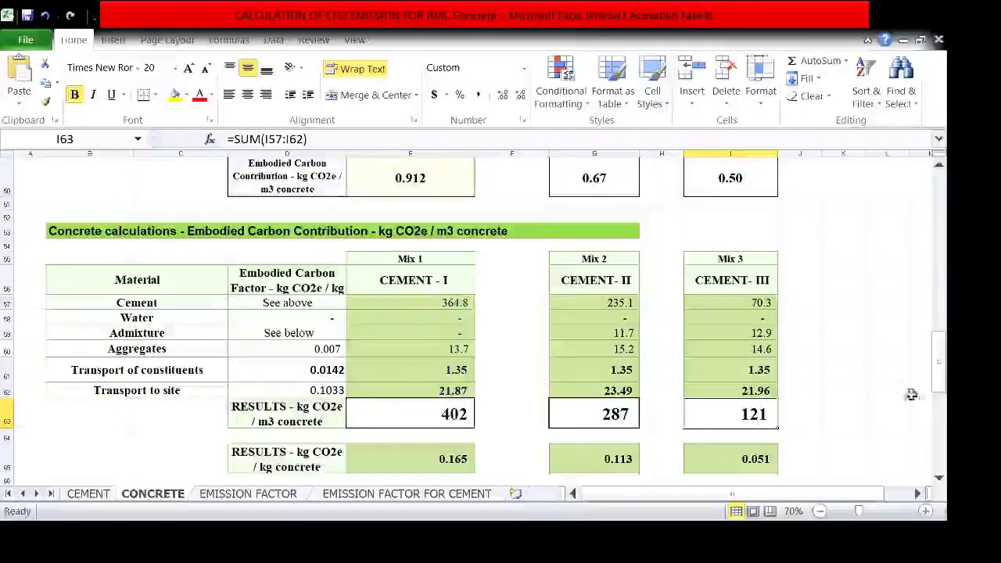
Step: Inspect the formulas behind the kg CO2e per kg concrete results of the three mixes
click(940, 478)
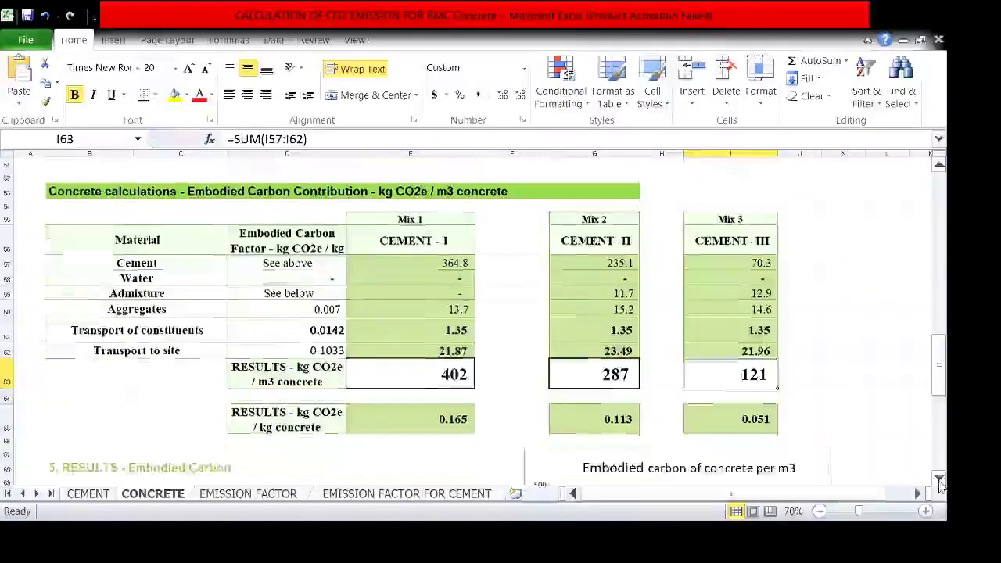
click(410, 421)
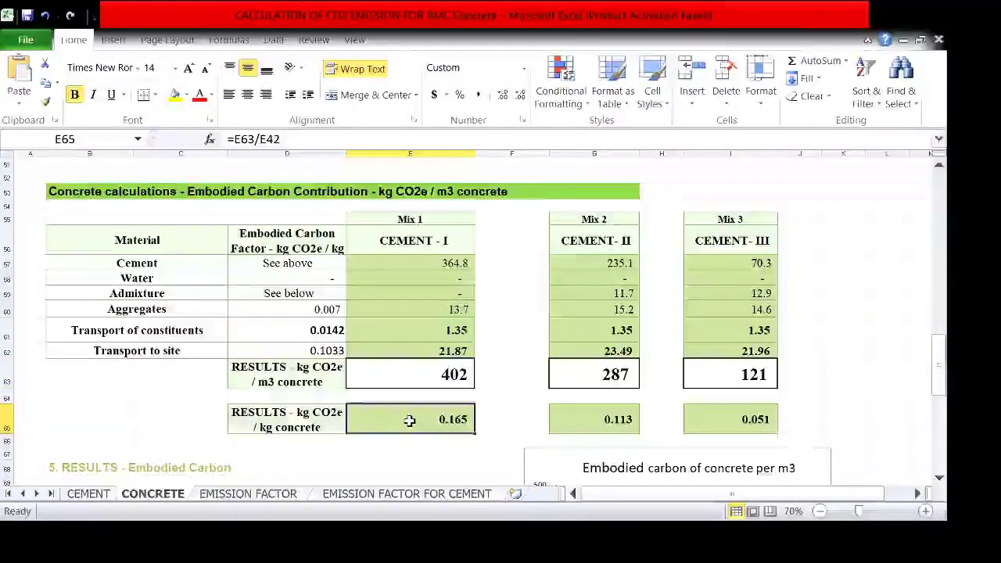
click(609, 418)
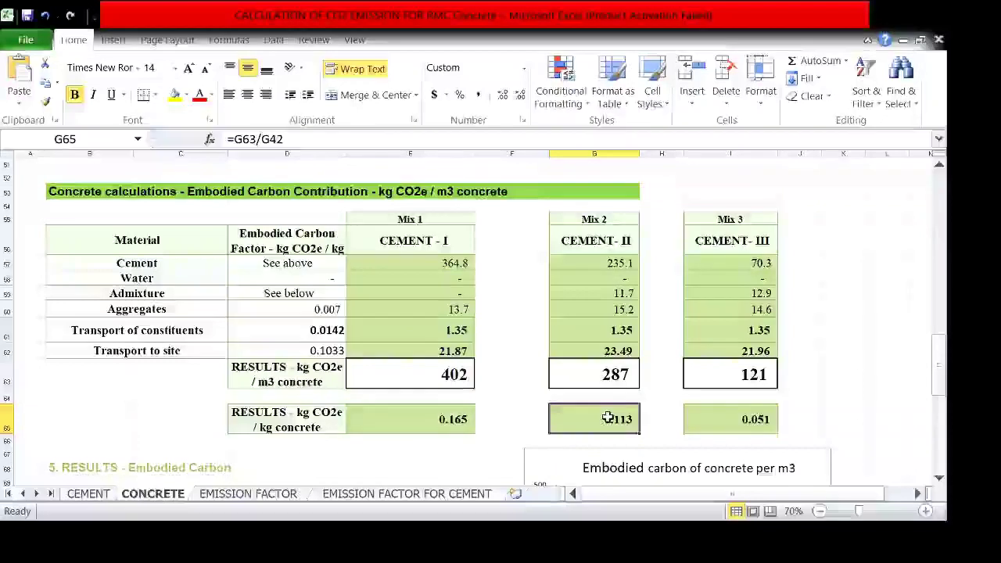
click(766, 418)
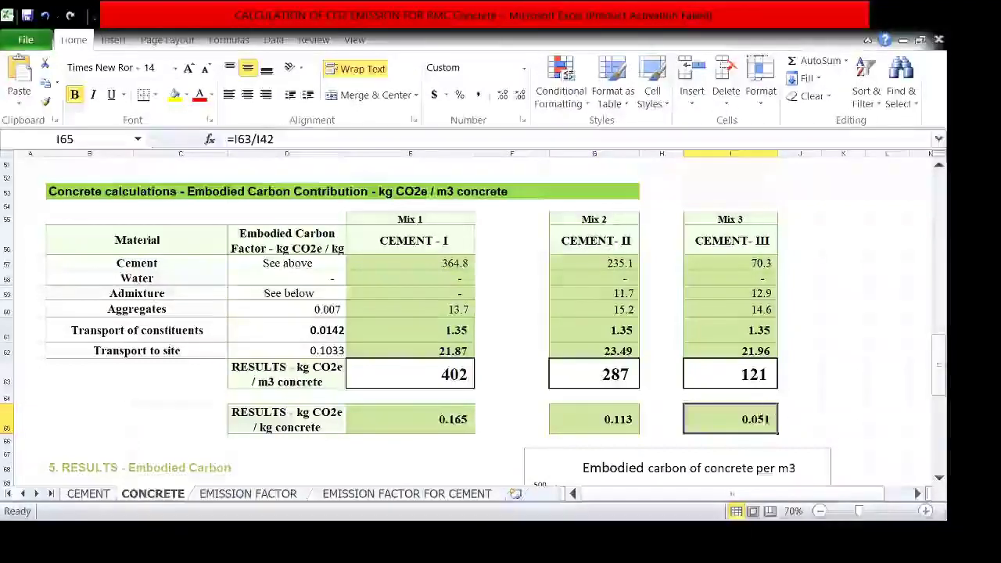
Step: Review the embodied carbon results tables and select the mix labels in the chart of embodied carbon per m3
click(939, 481)
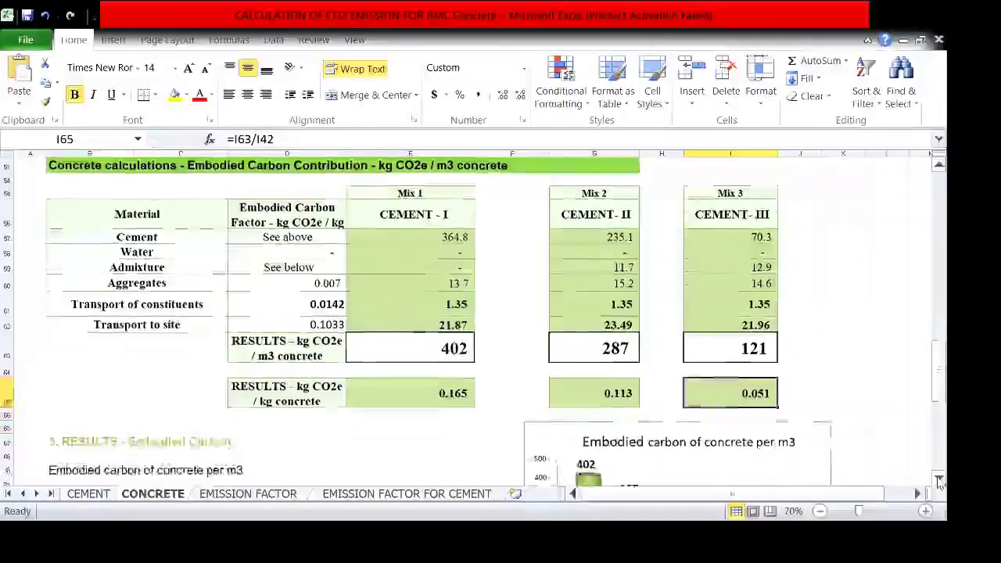
click(939, 481)
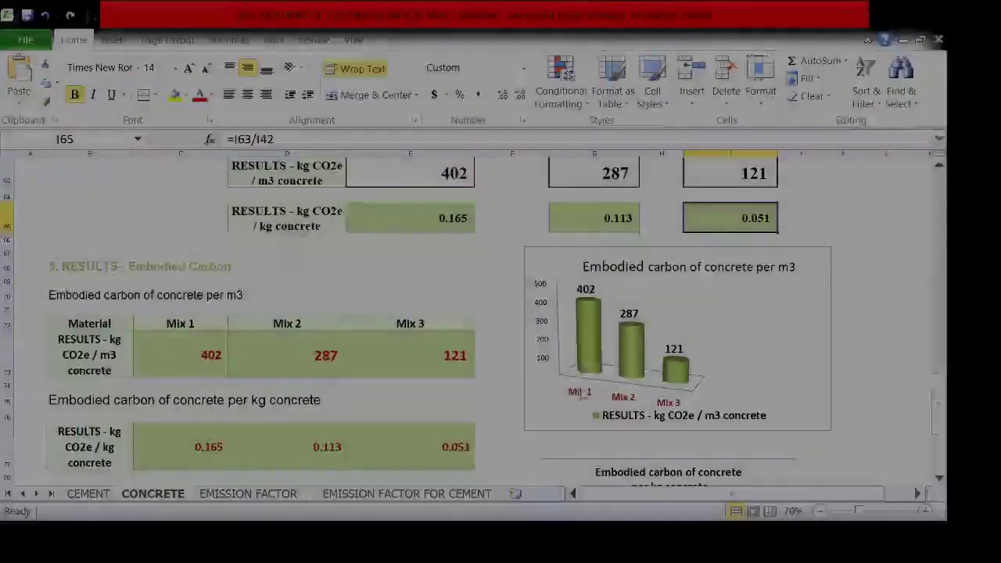
click(625, 401)
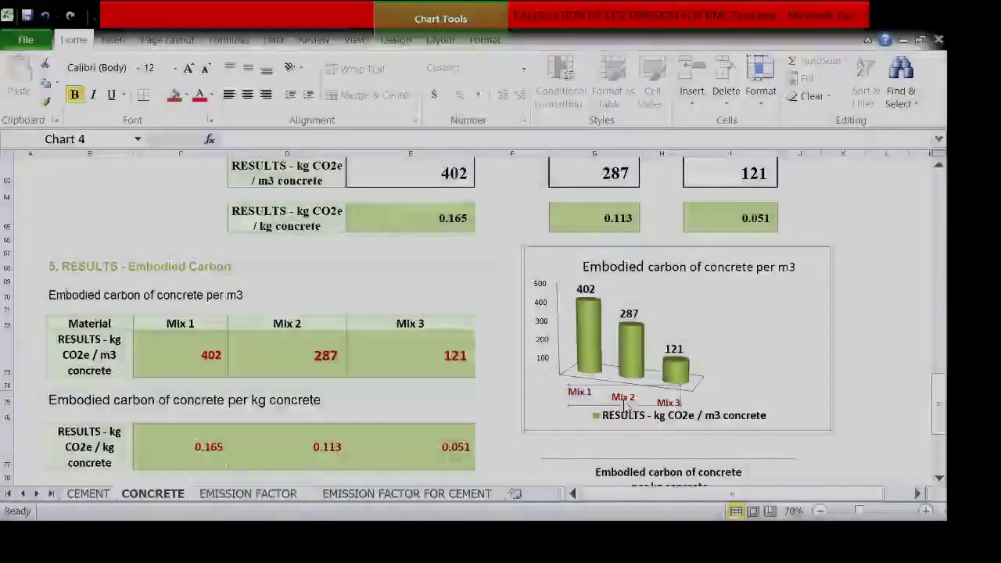